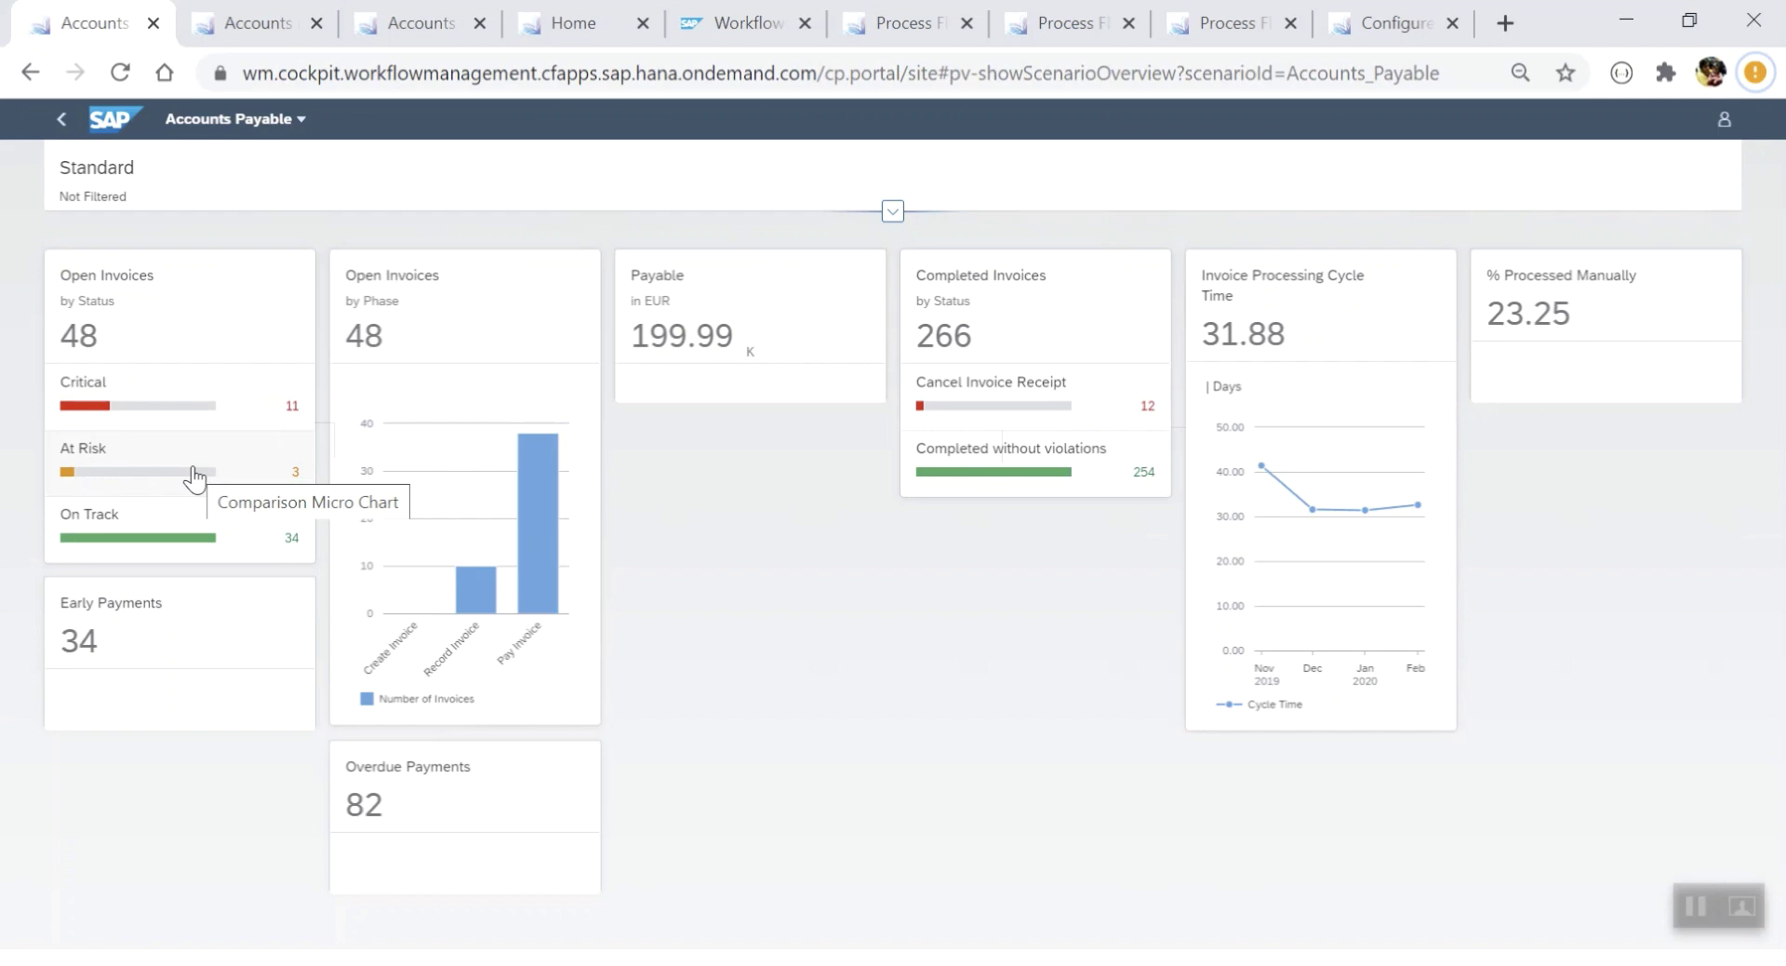
# - Examine the critical open invoices and the phases and process path of the overdue C.E.B. BARCELONA invoice
pyautogui.click(262, 29)
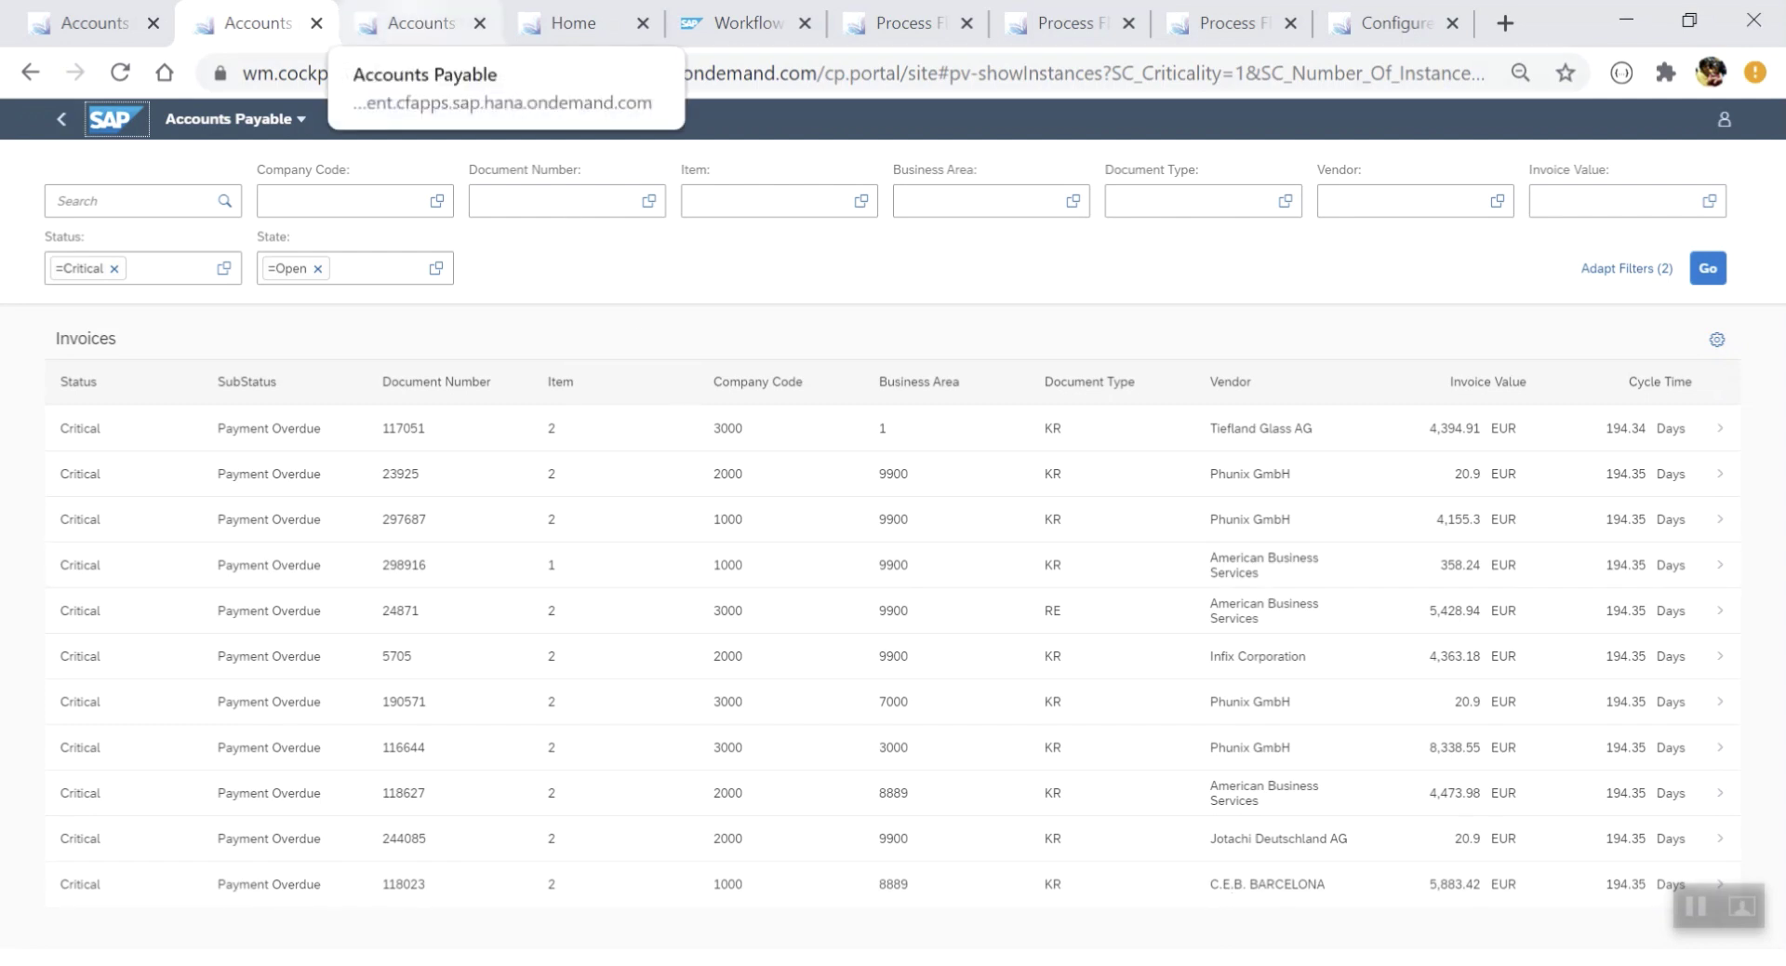
pyautogui.click(418, 23)
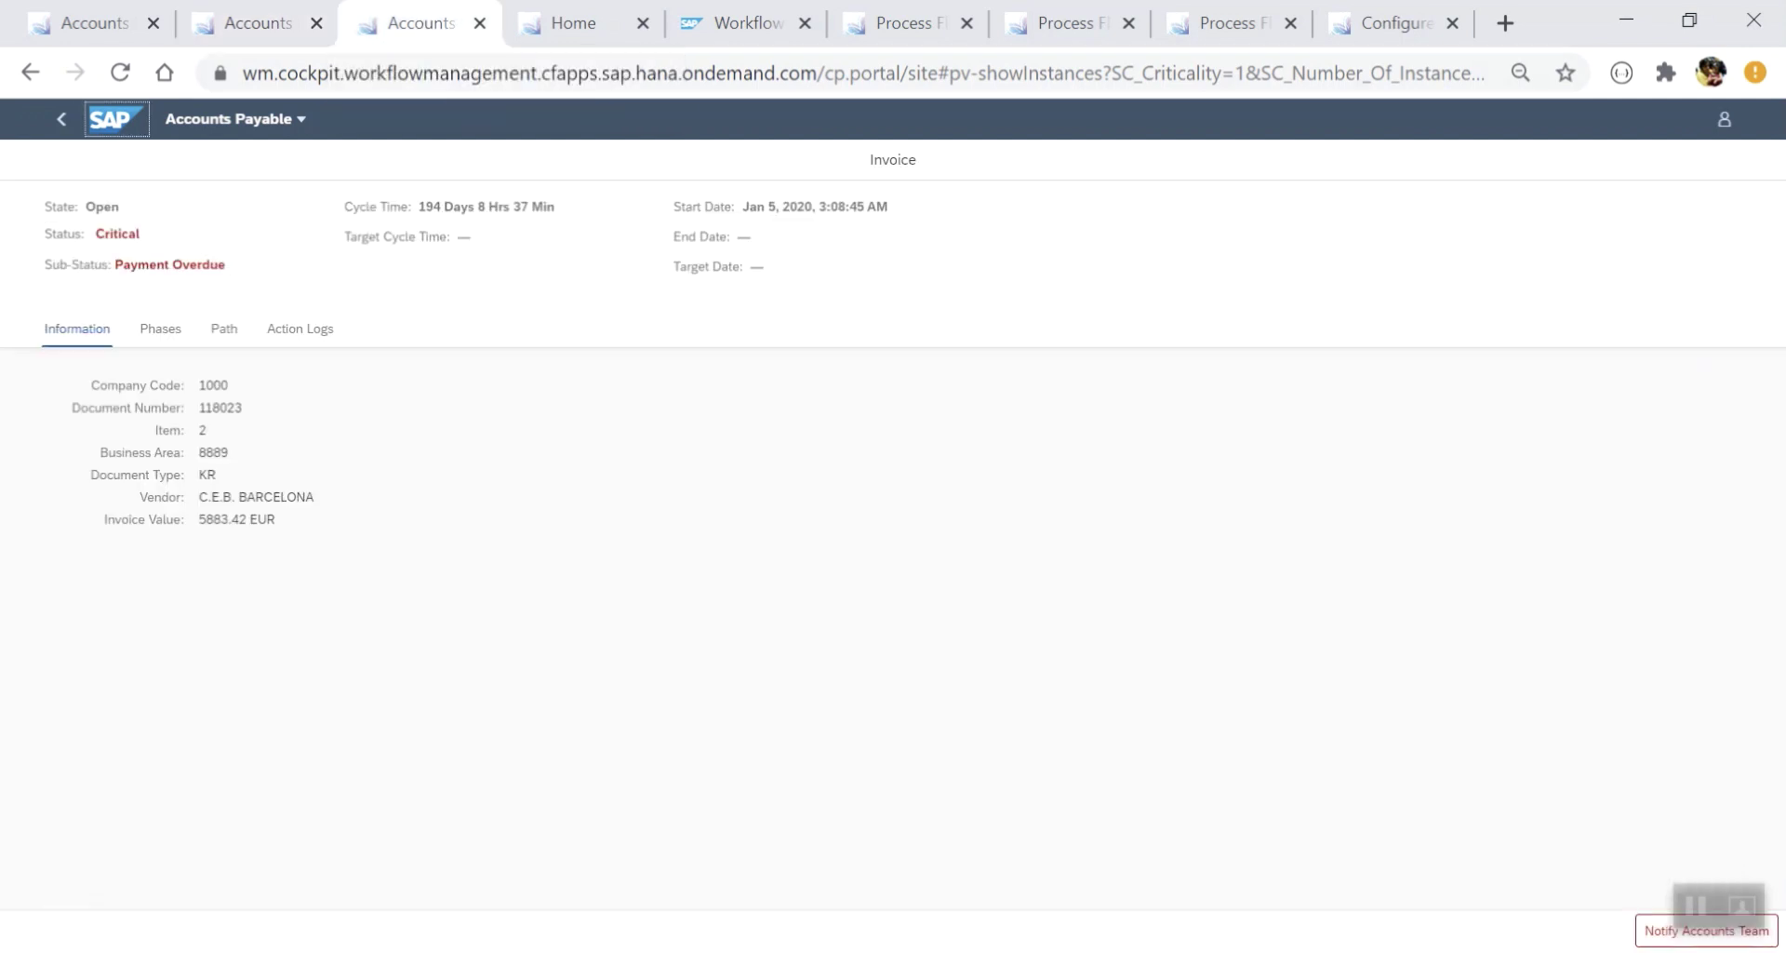
pyautogui.click(161, 330)
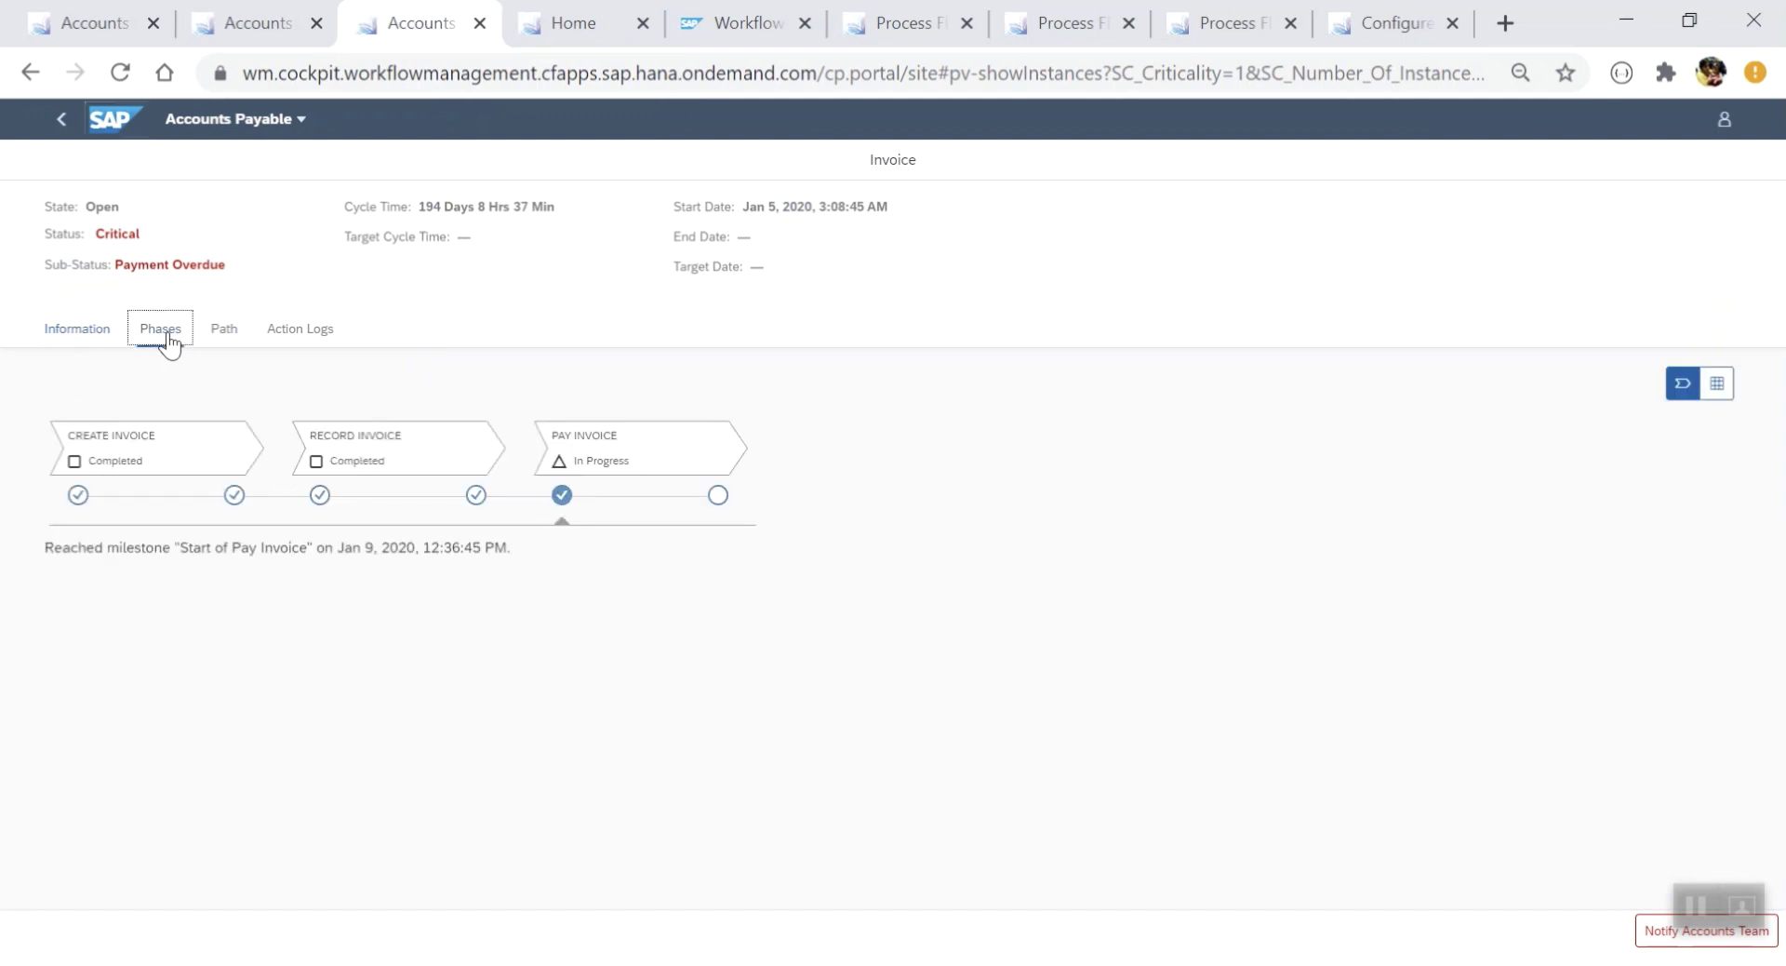
pyautogui.click(221, 340)
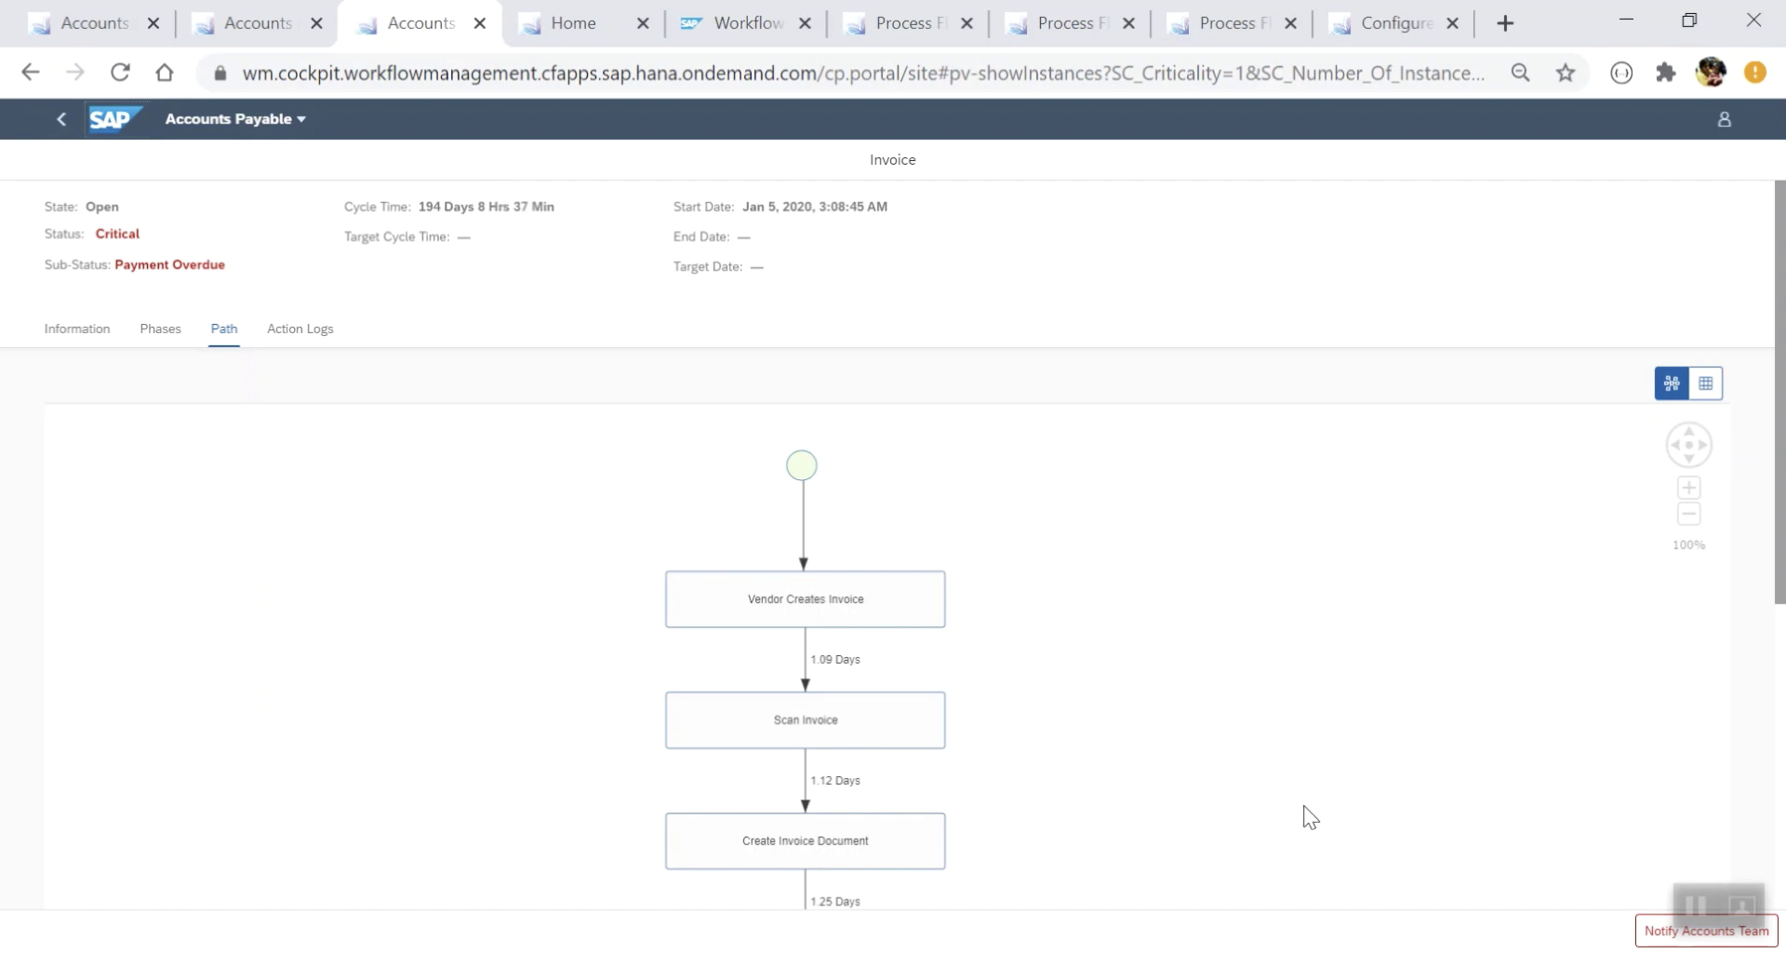
# - Trigger the Notify Accounts Team action for the C.E.B. BARCELONA invoice and check its action logs
pyautogui.click(1654, 932)
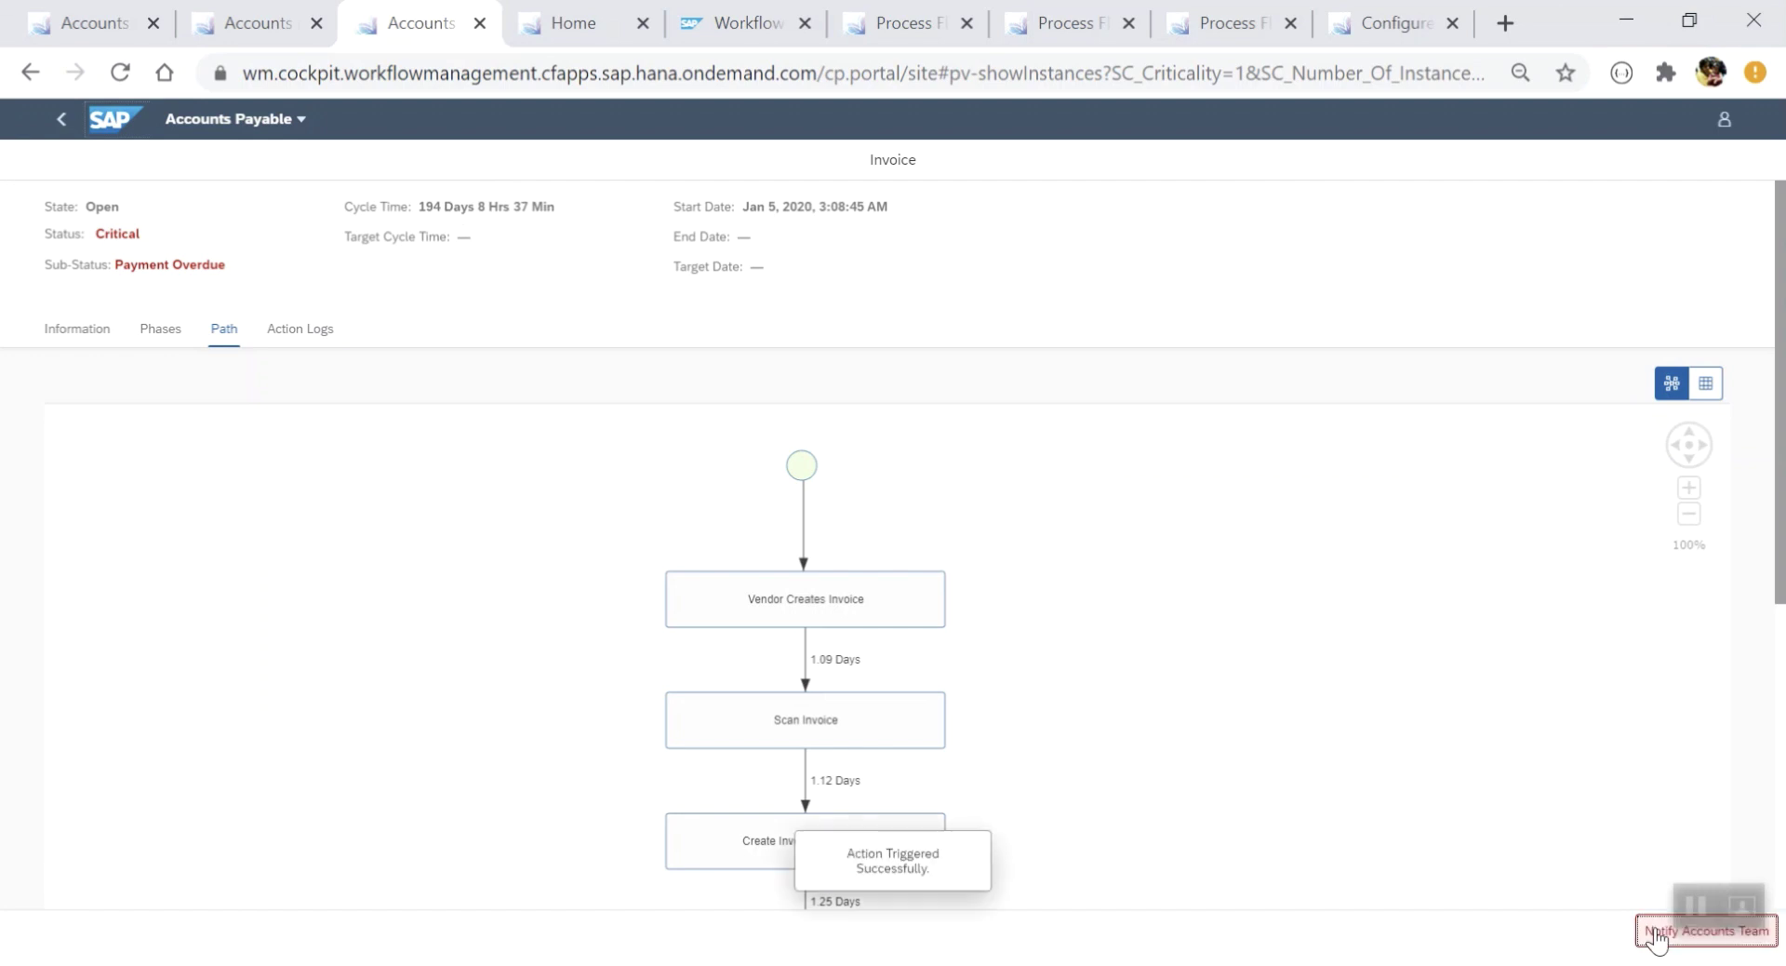
pyautogui.click(315, 334)
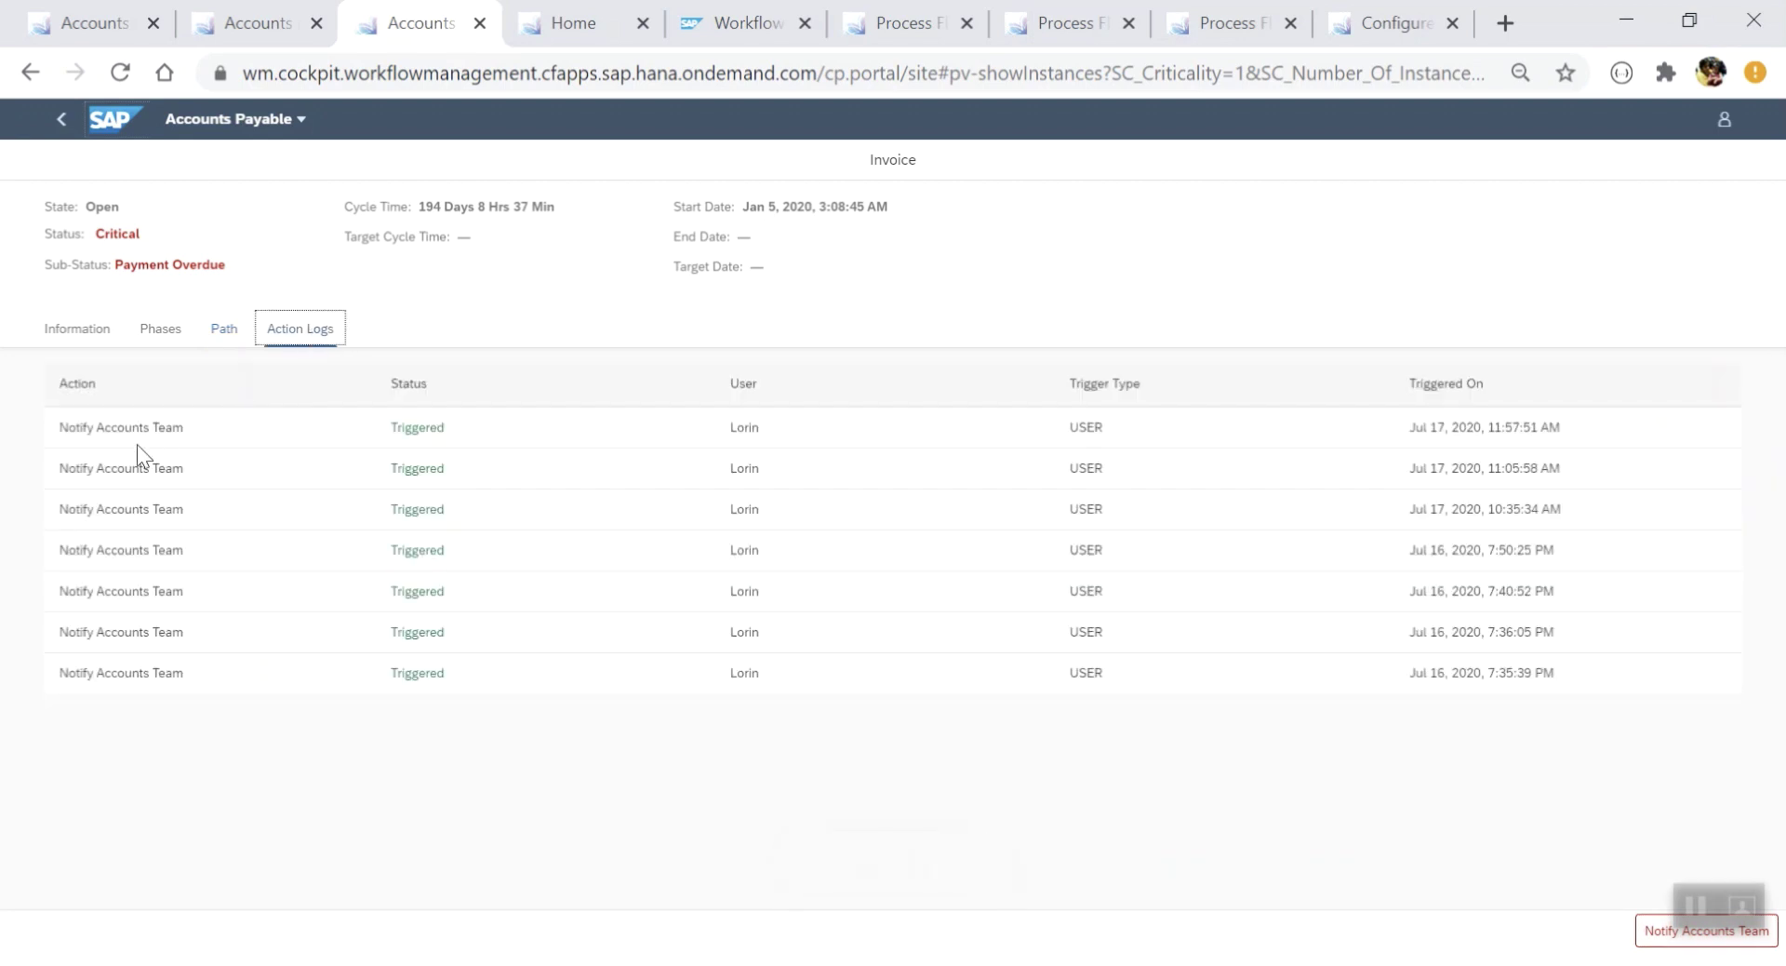
# - Complete the overdue-invoices inbox task with comments proposing a payment terms check, historical invoice review, automation plan and accounts payable mobile tool
pyautogui.click(562, 13)
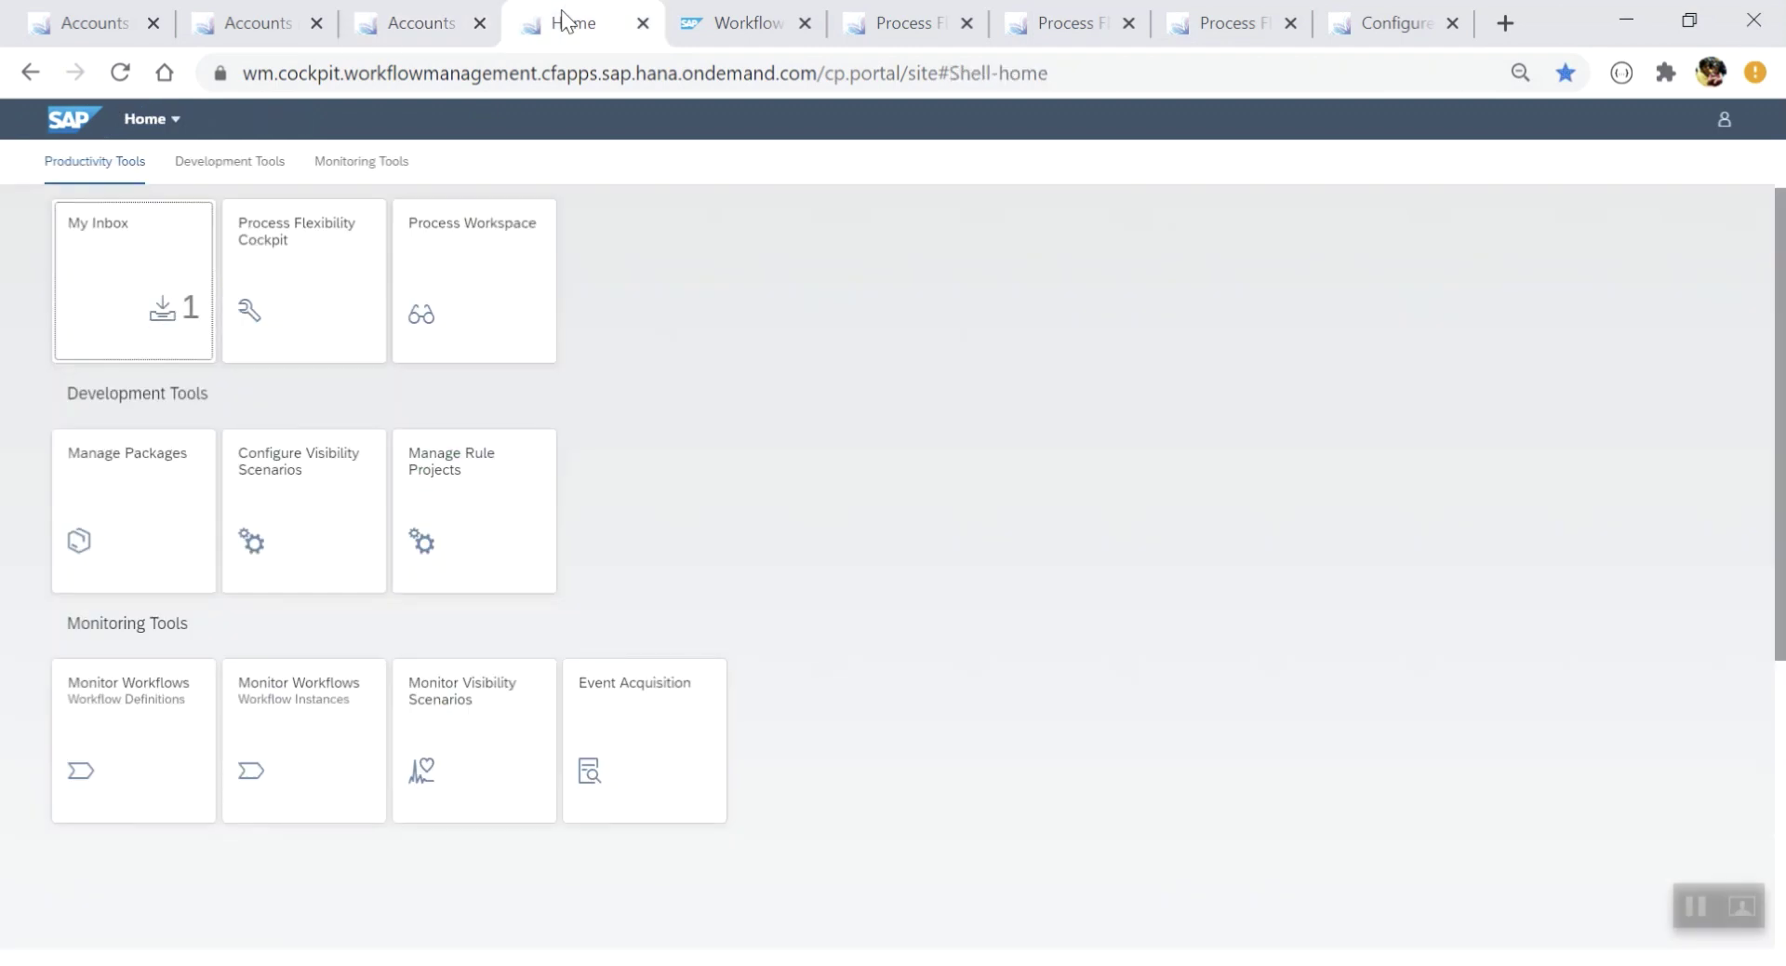
pyautogui.click(133, 292)
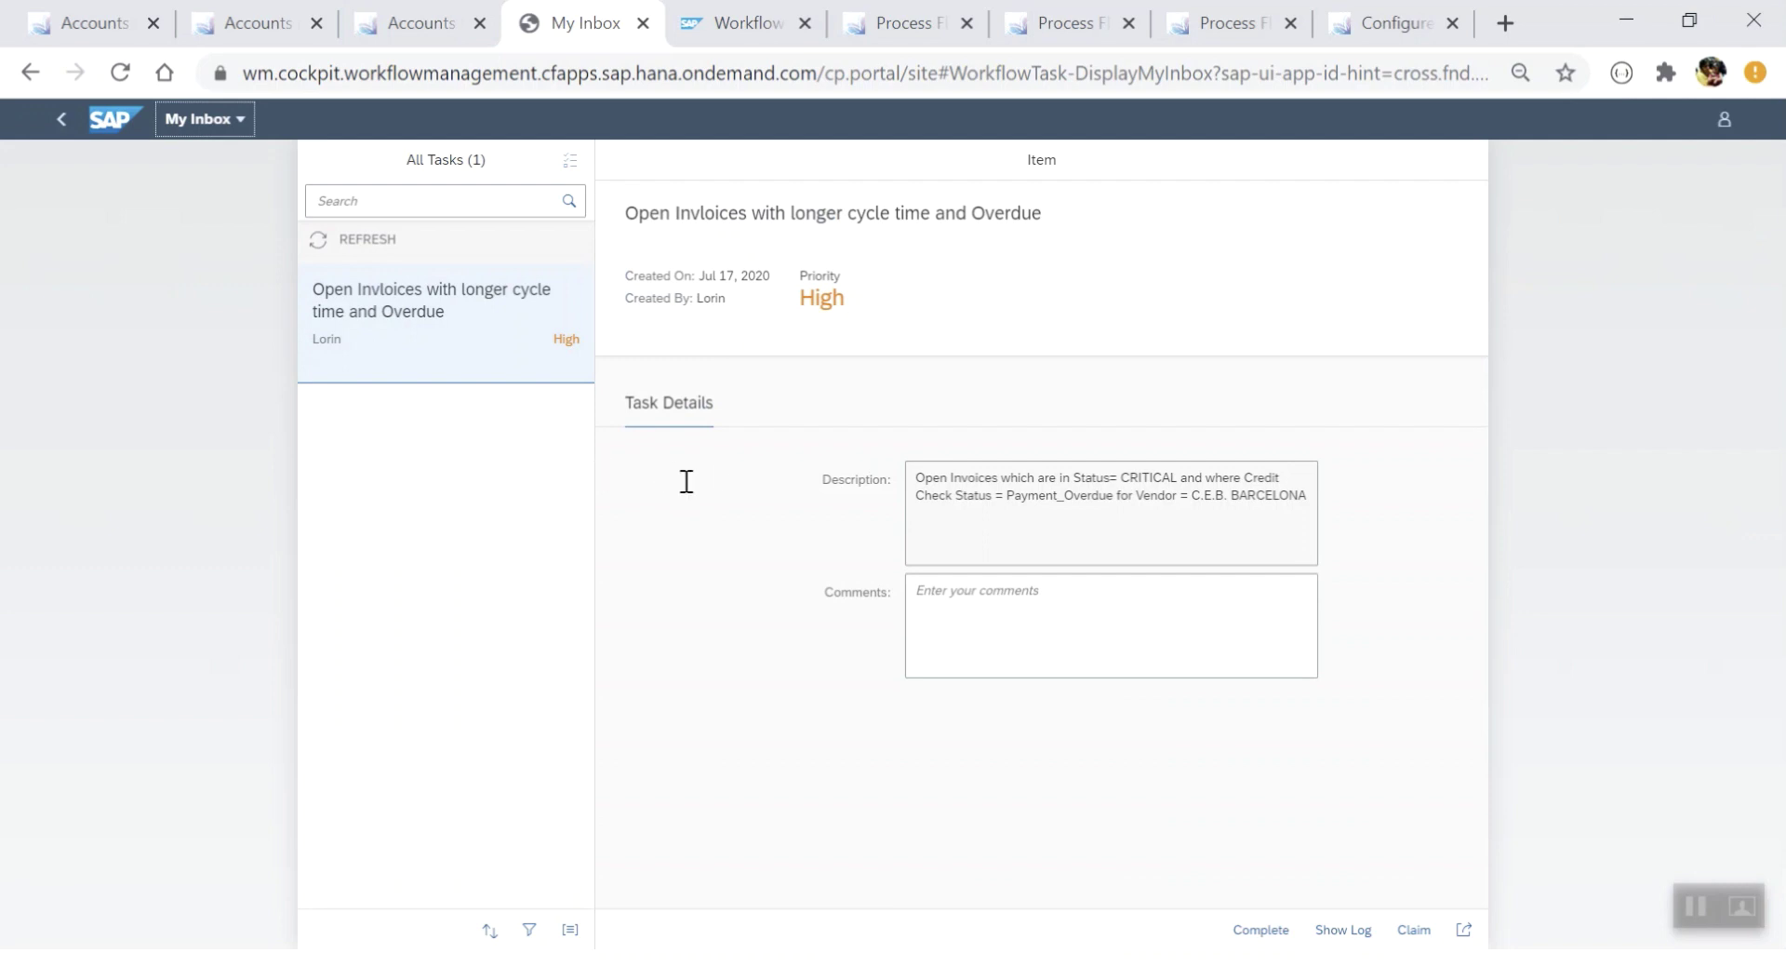
pyautogui.click(938, 616)
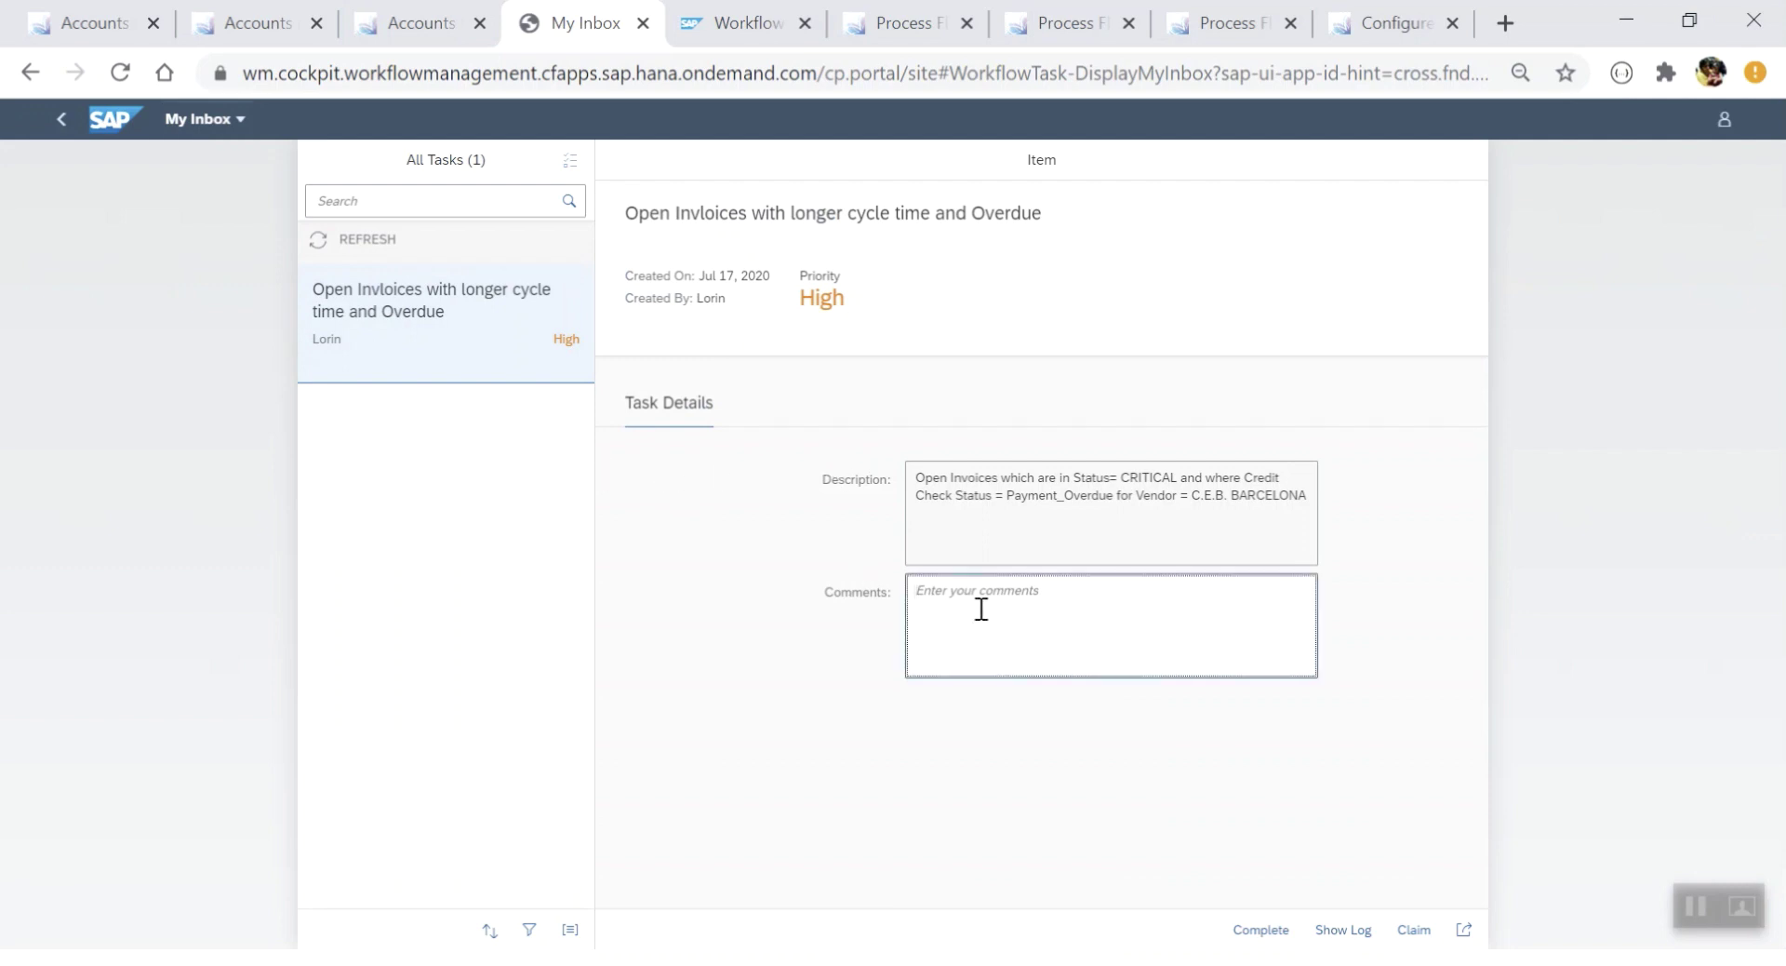
pyautogui.hotkey('ctrl', 'v')
pyautogui.scroll(2, 981, 608)
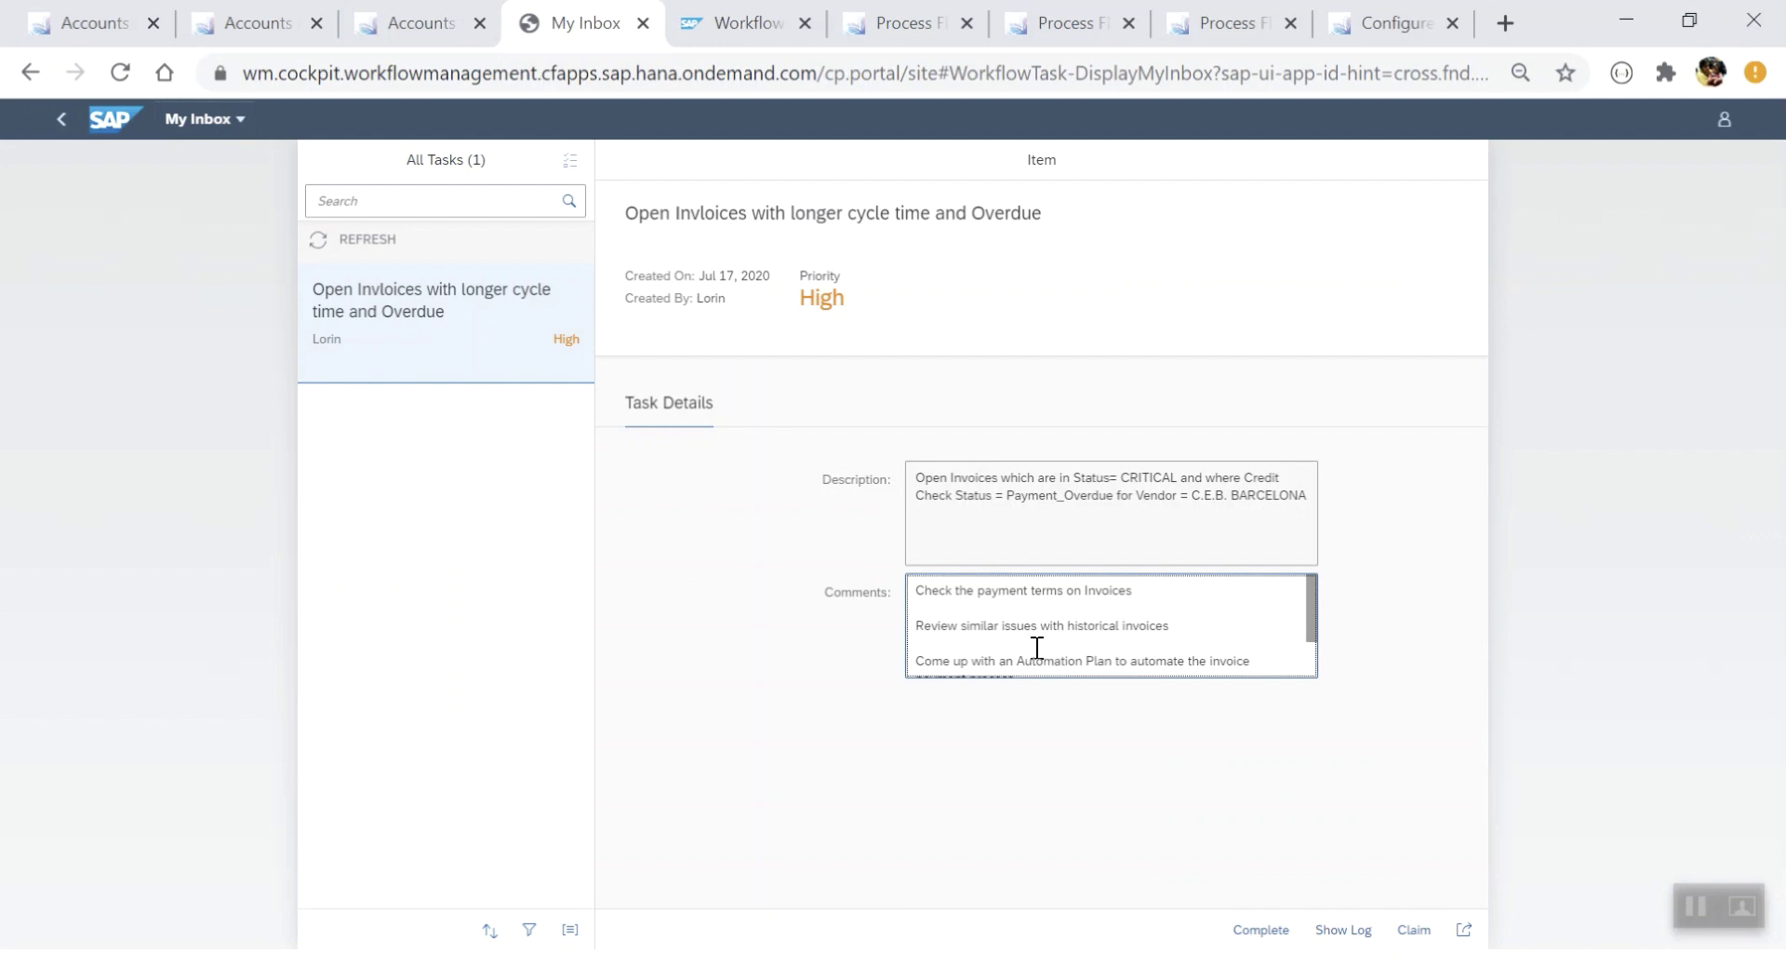
pyautogui.scroll(-2, 1036, 648)
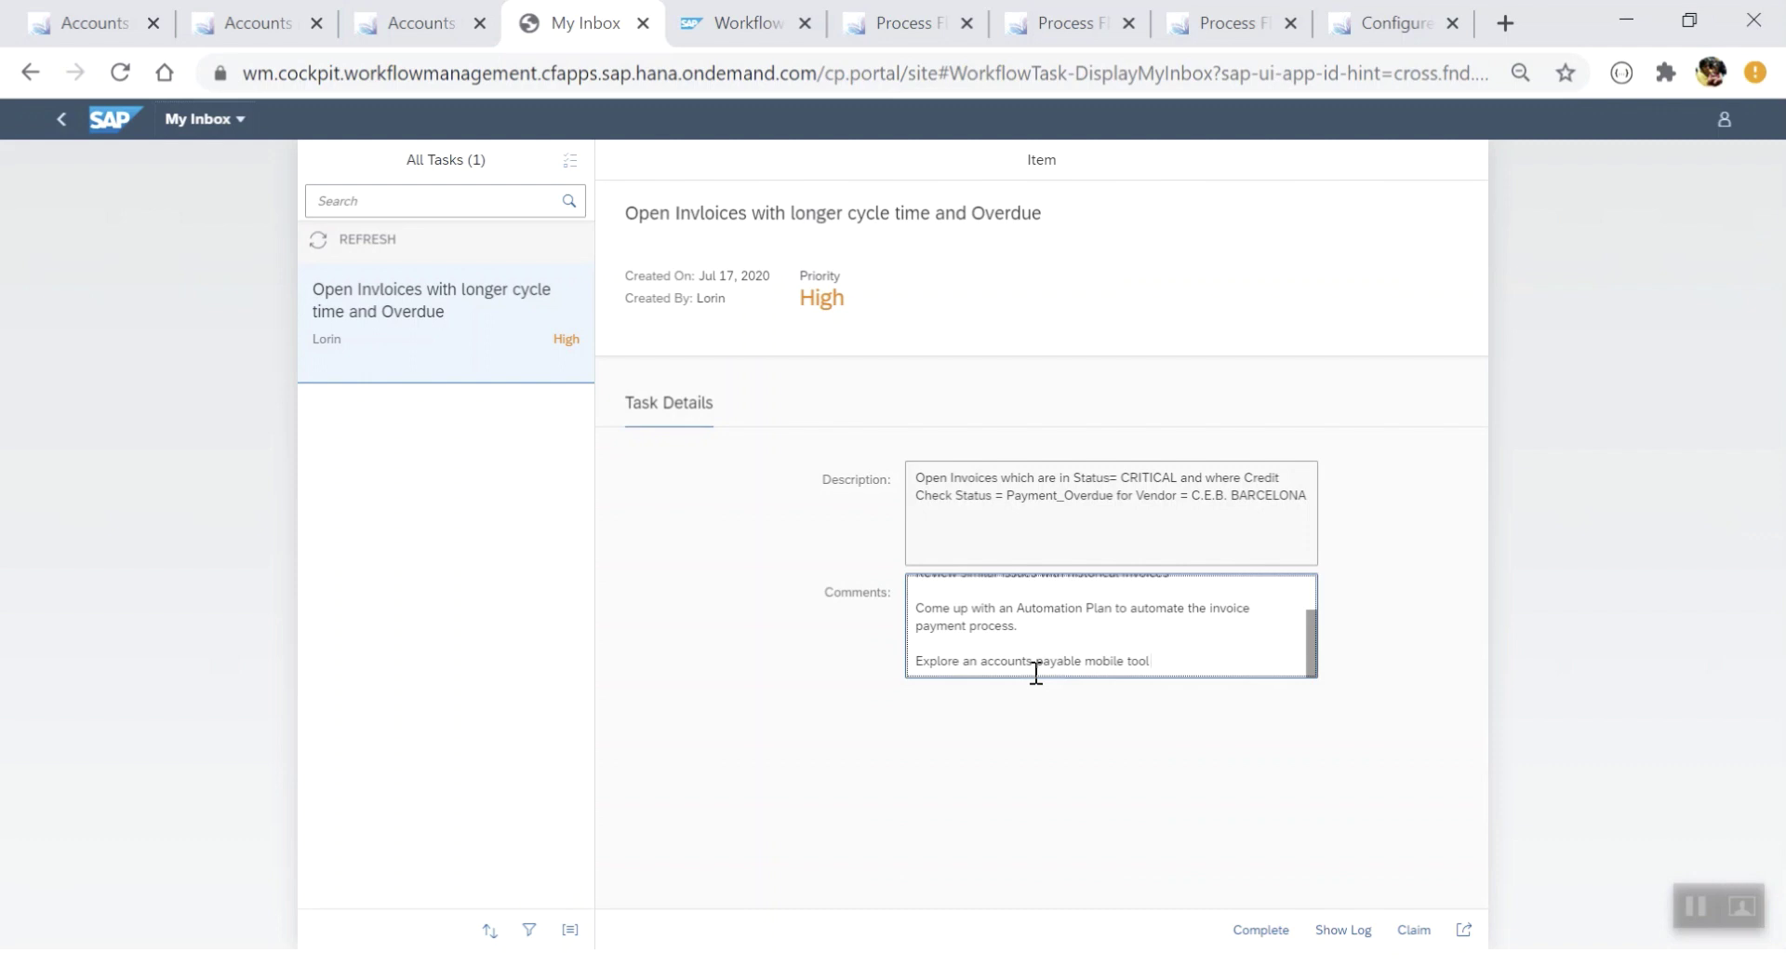
pyautogui.click(1261, 941)
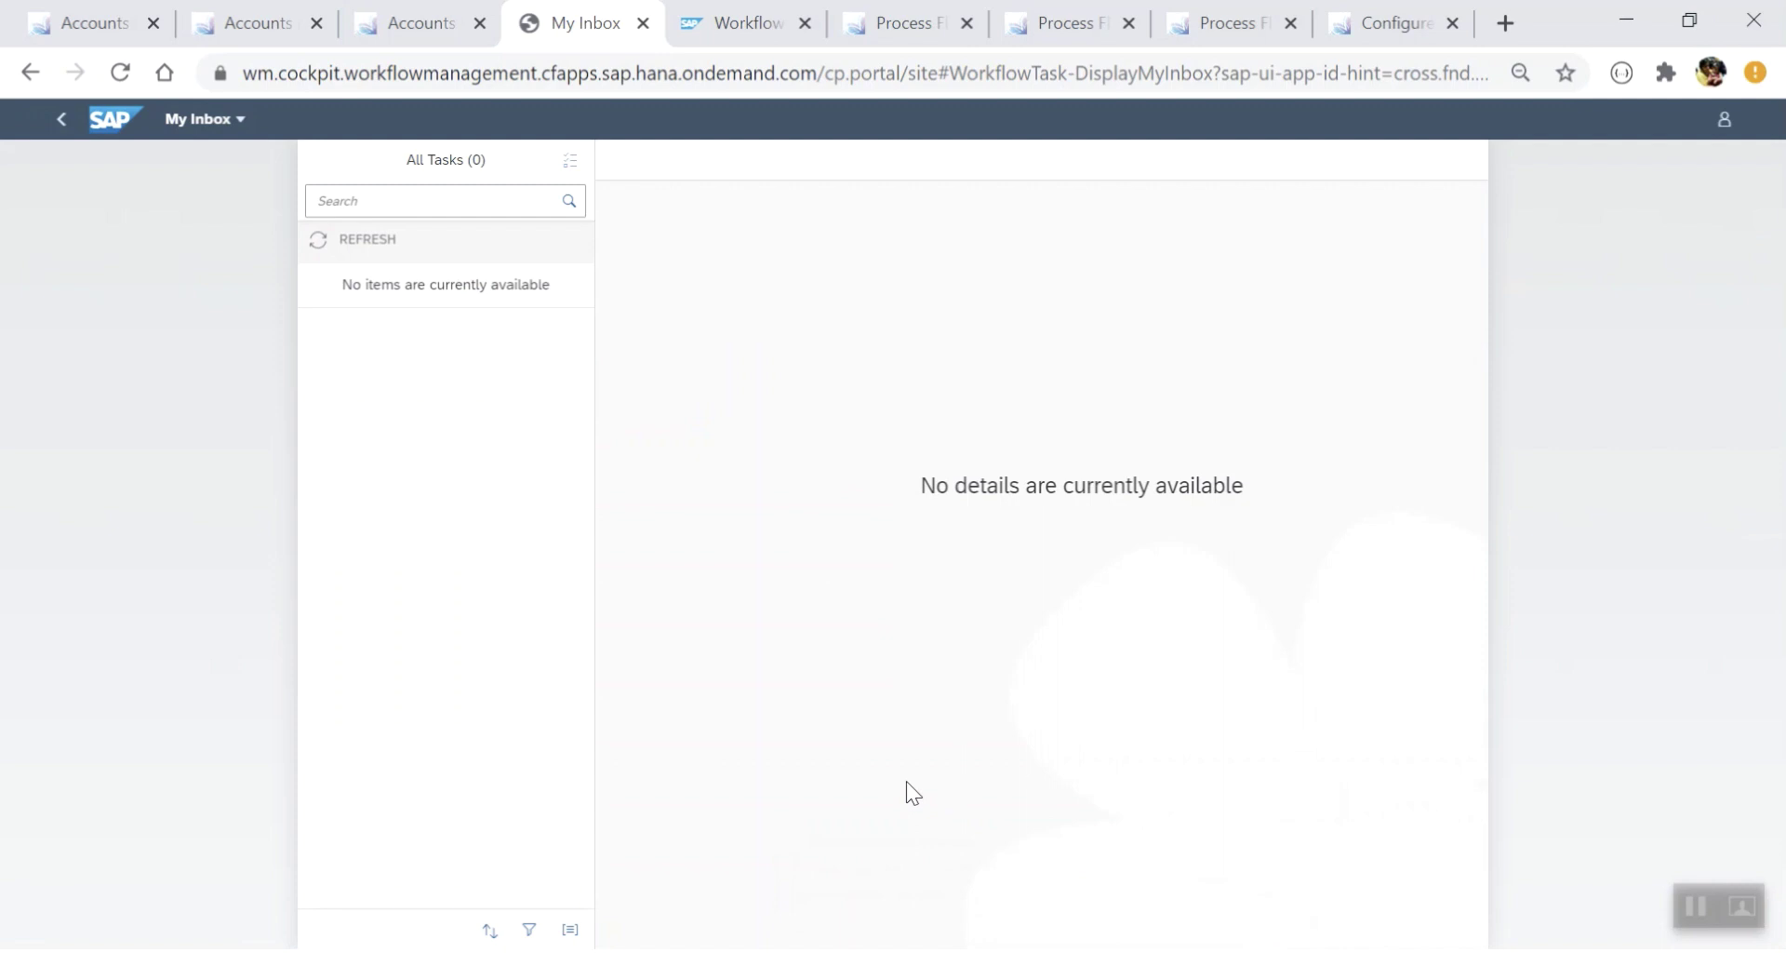
# - Refresh the inbox, read the proposal in the Review solution proposal task and accept it
pyautogui.click(350, 240)
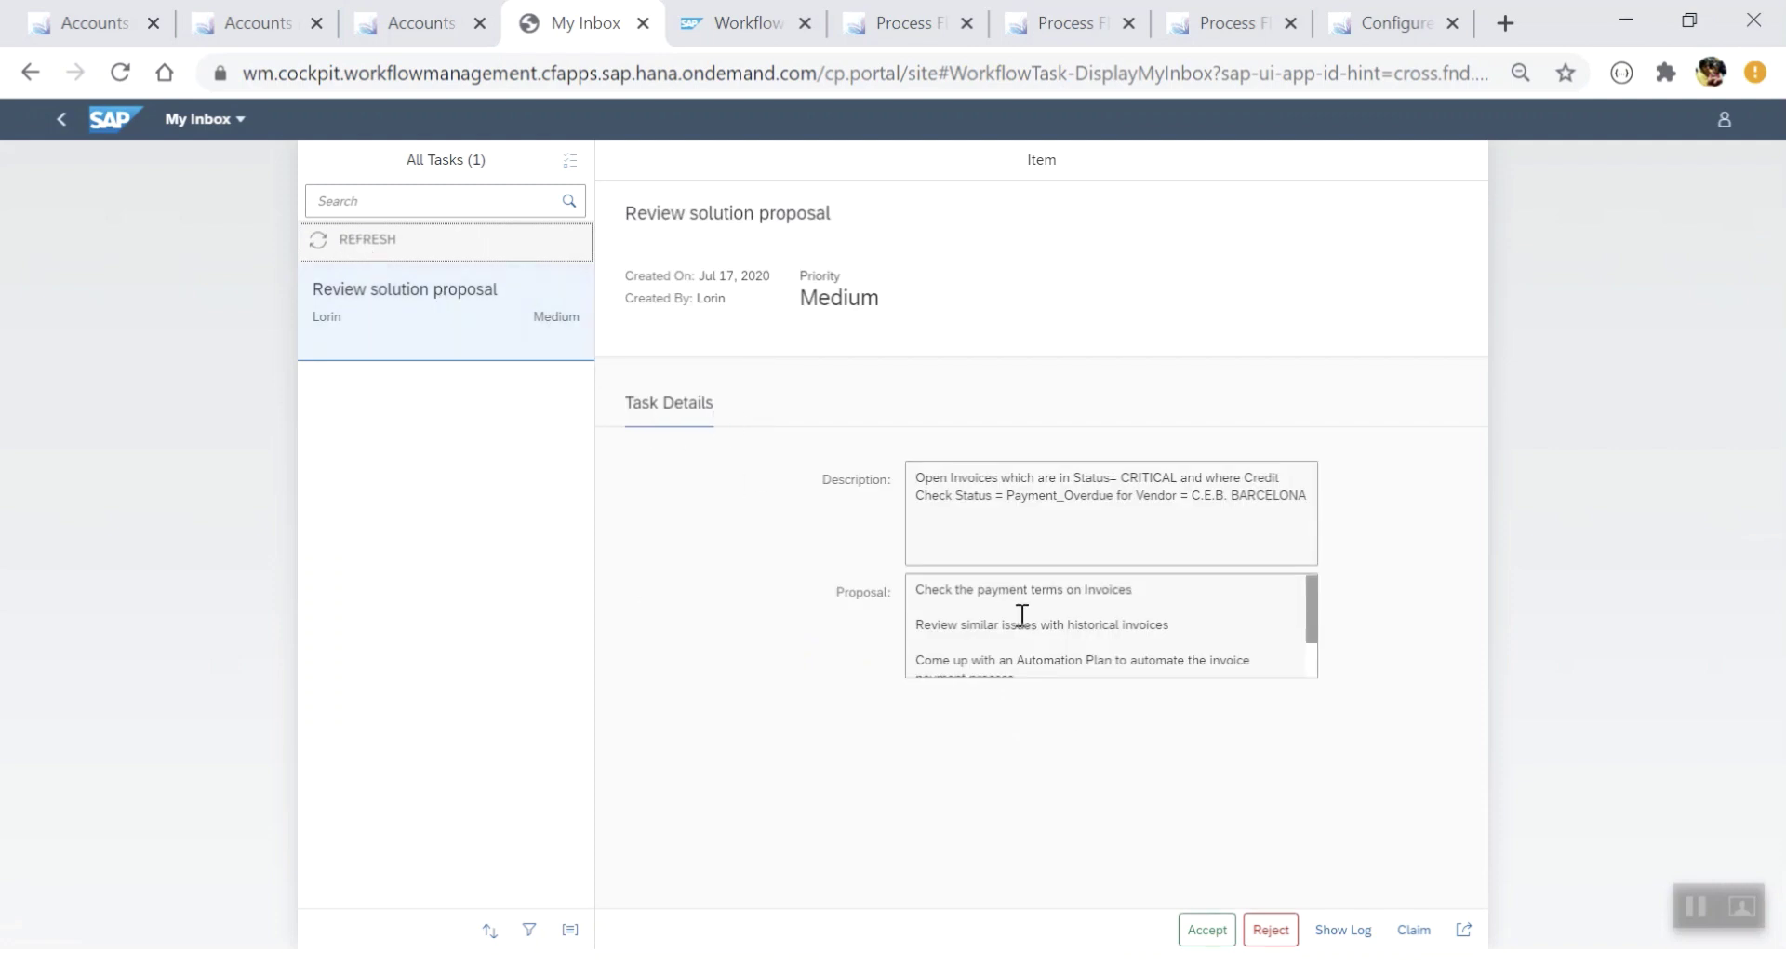
pyautogui.scroll(-2, 1020, 613)
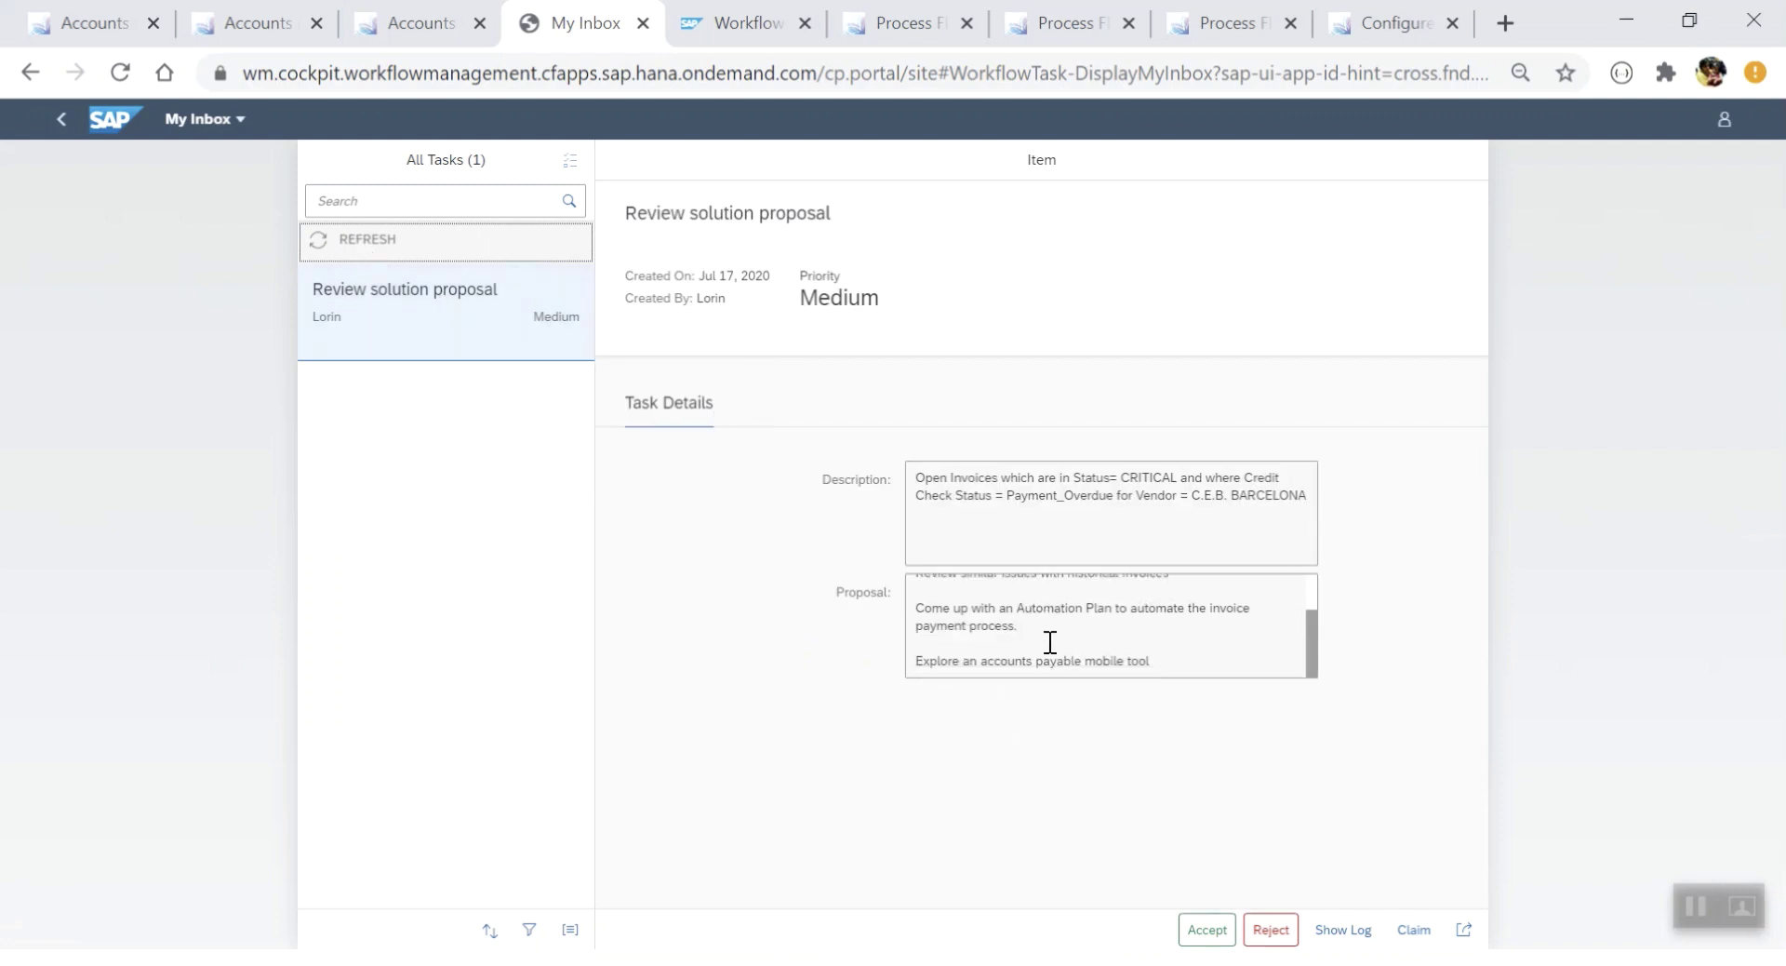
pyautogui.scroll(3, 1049, 642)
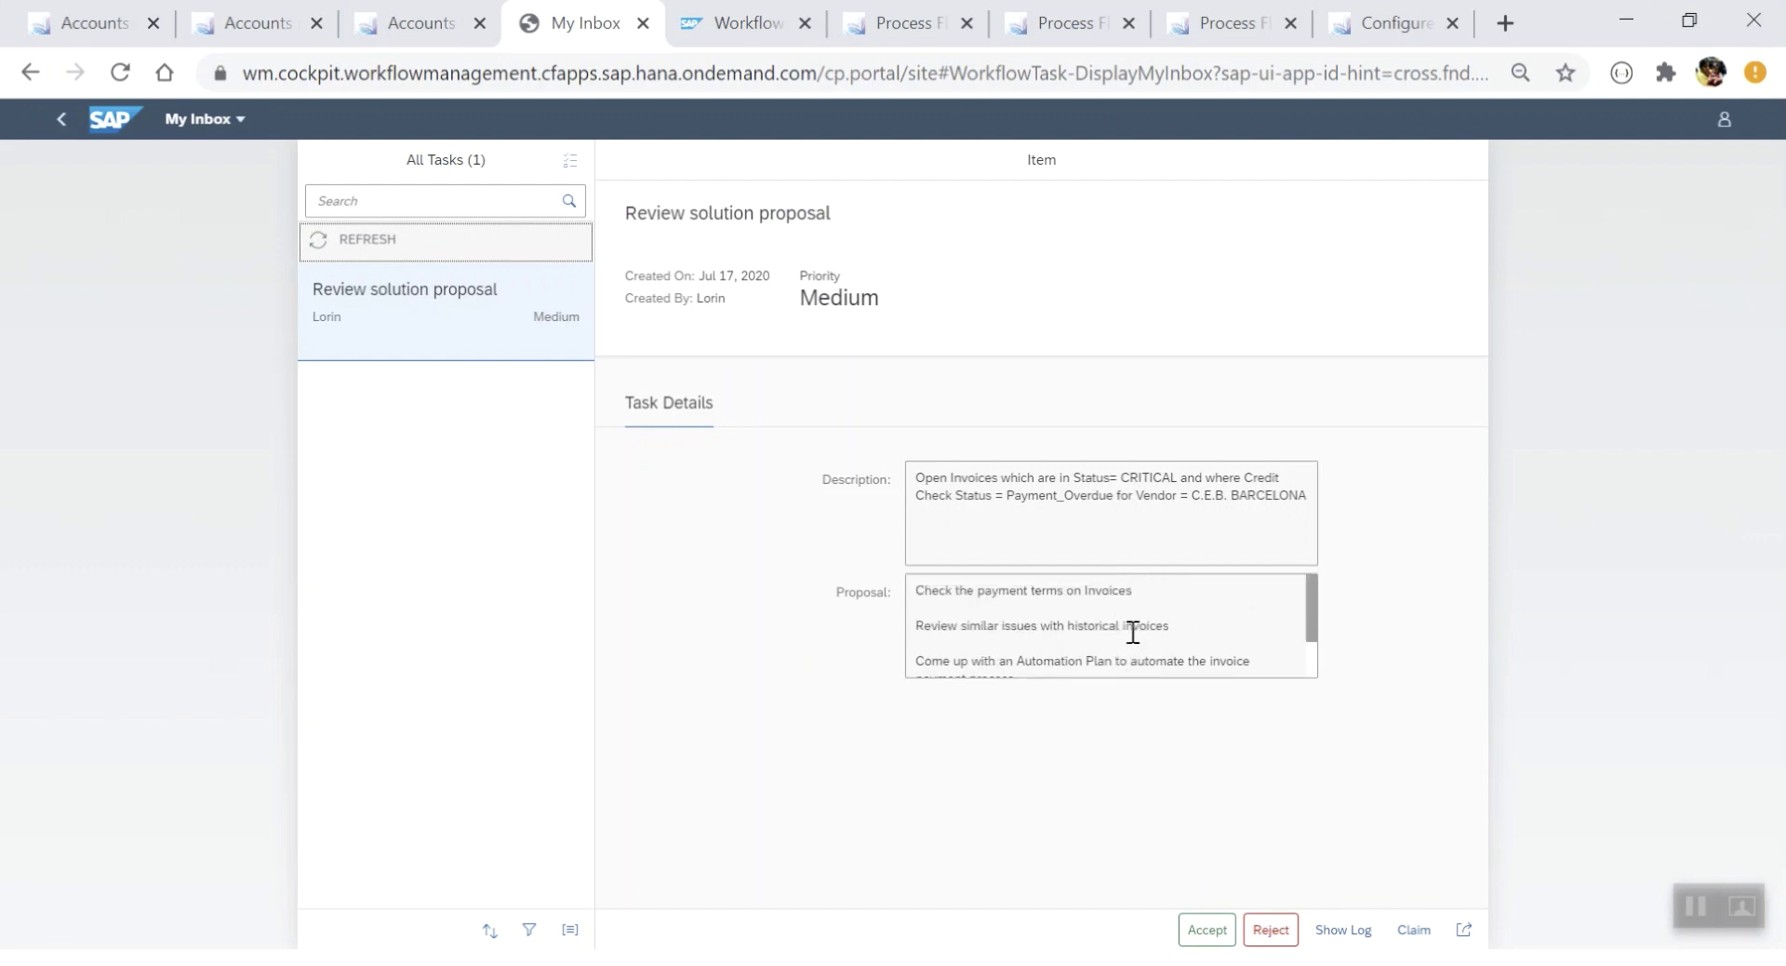
pyautogui.scroll(-2, 1131, 631)
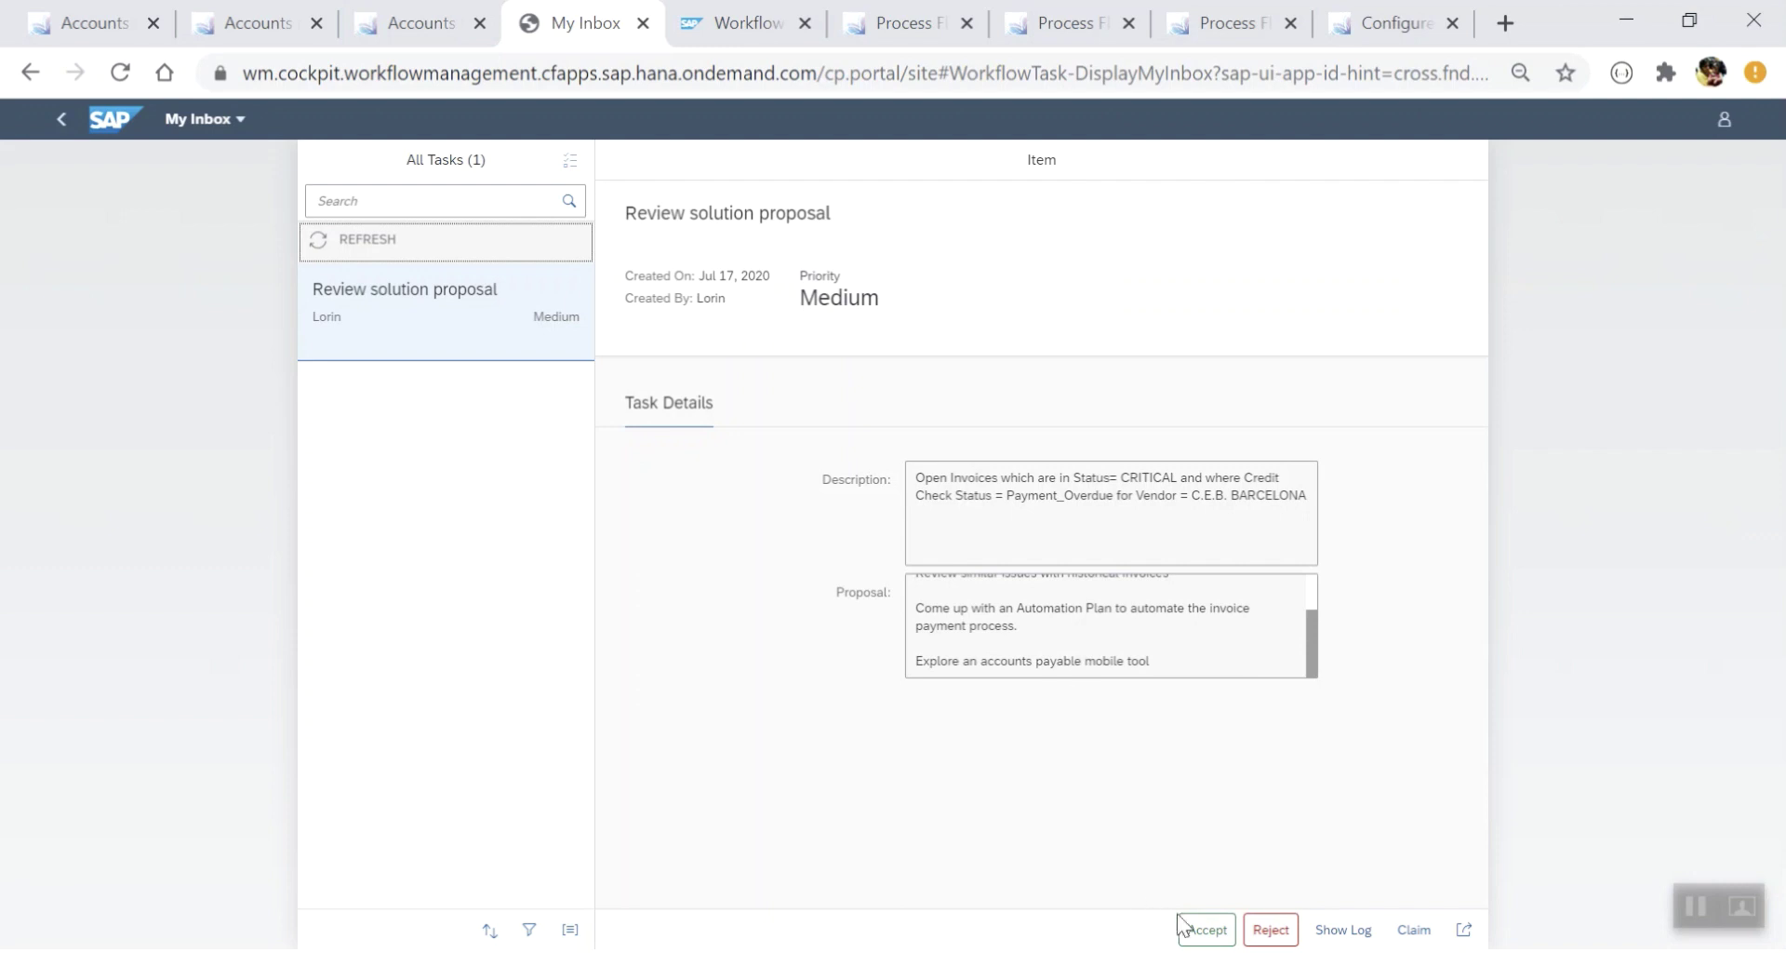
pyautogui.click(1201, 936)
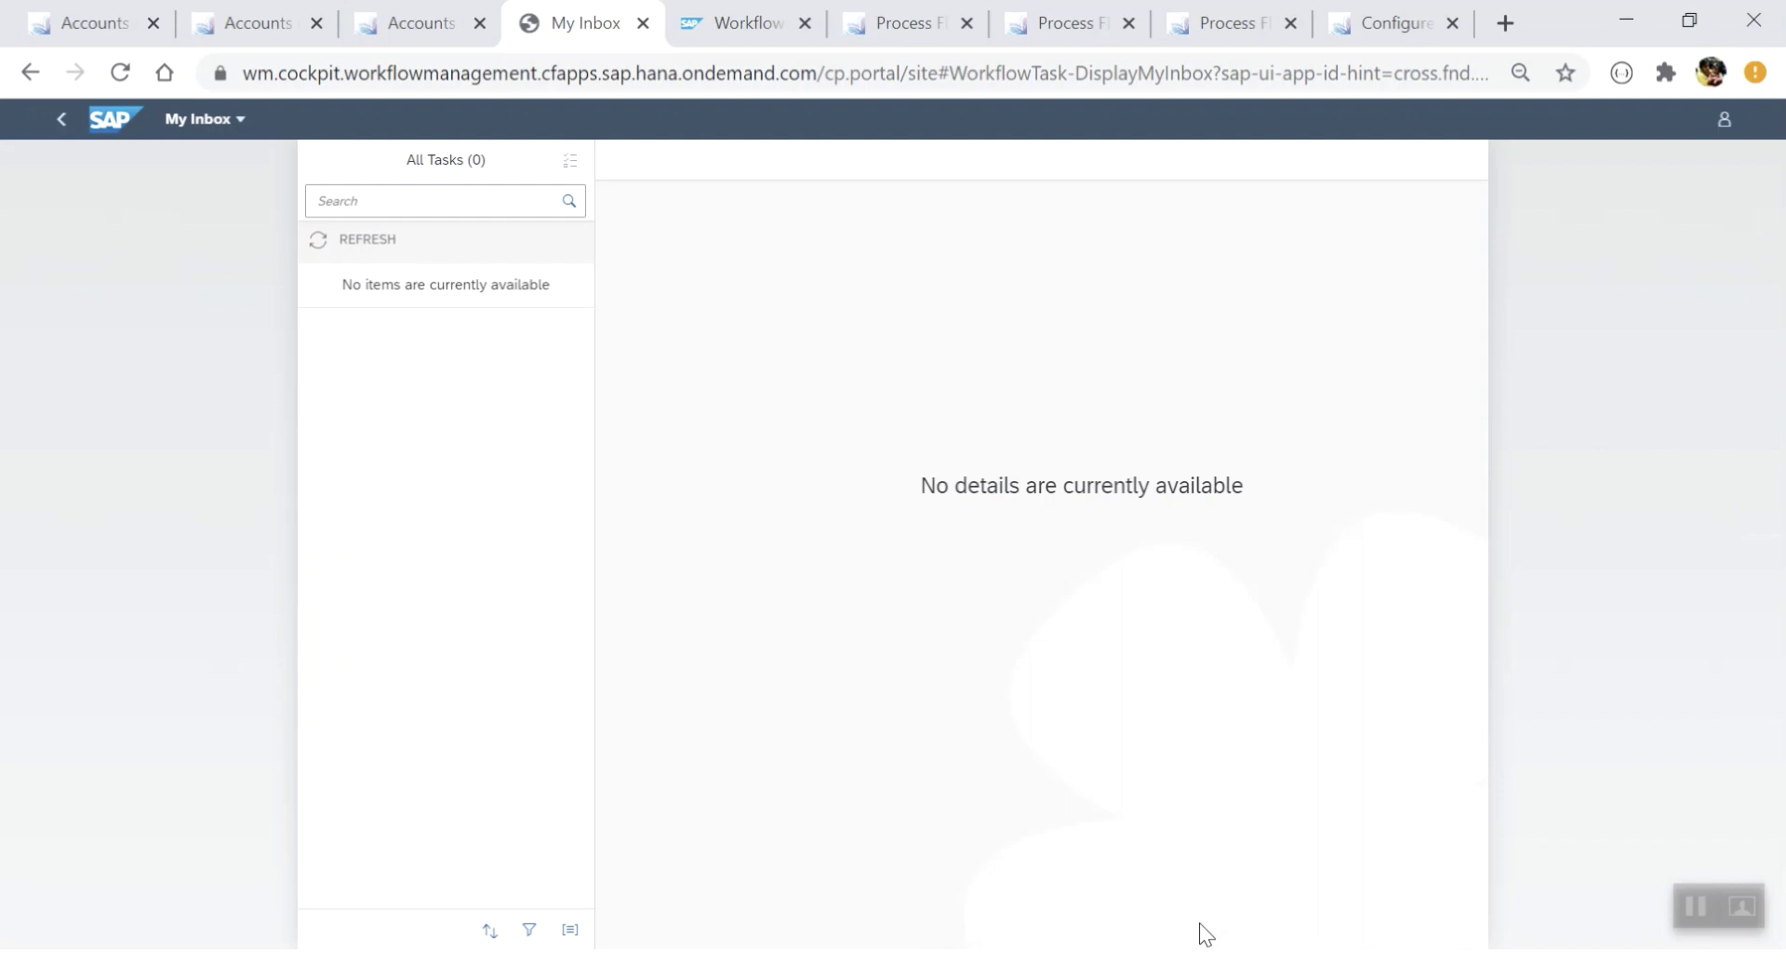
# - Switch to SAP API Business Hub and browse all Workflow Management content packages as far as Visibility on Accounts Payable
pyautogui.hotkey('ctrl', 'Tab')
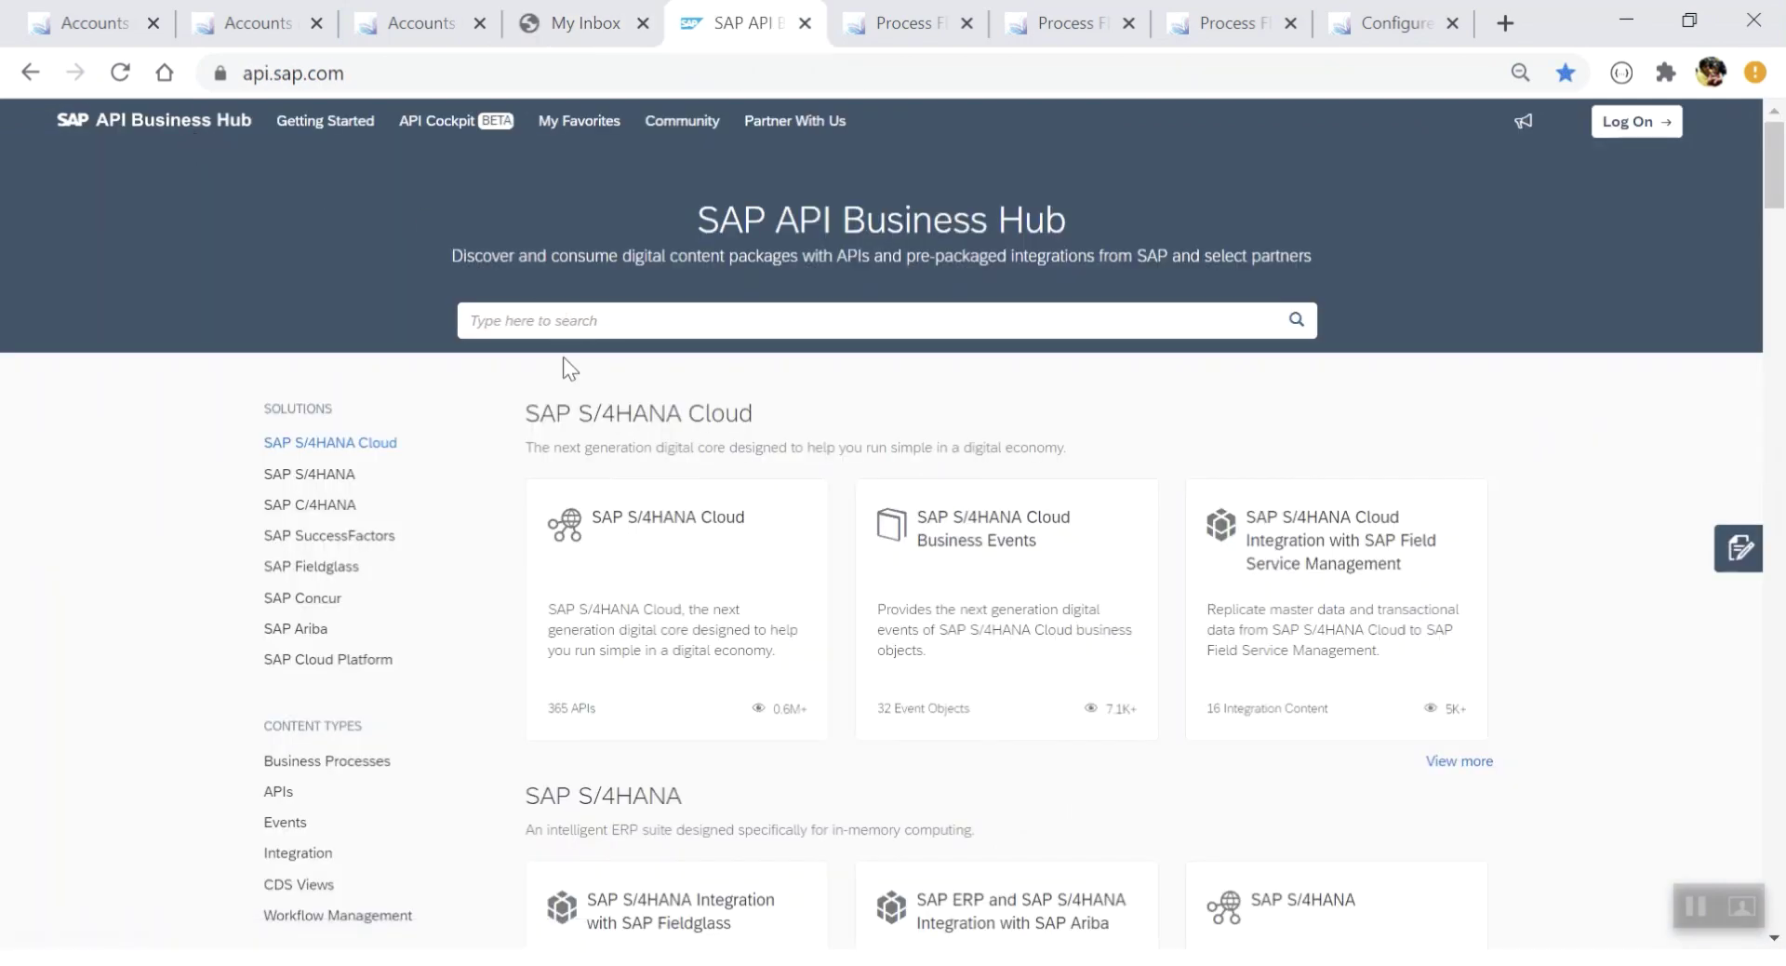
pyautogui.scroll(-1, 459, 626)
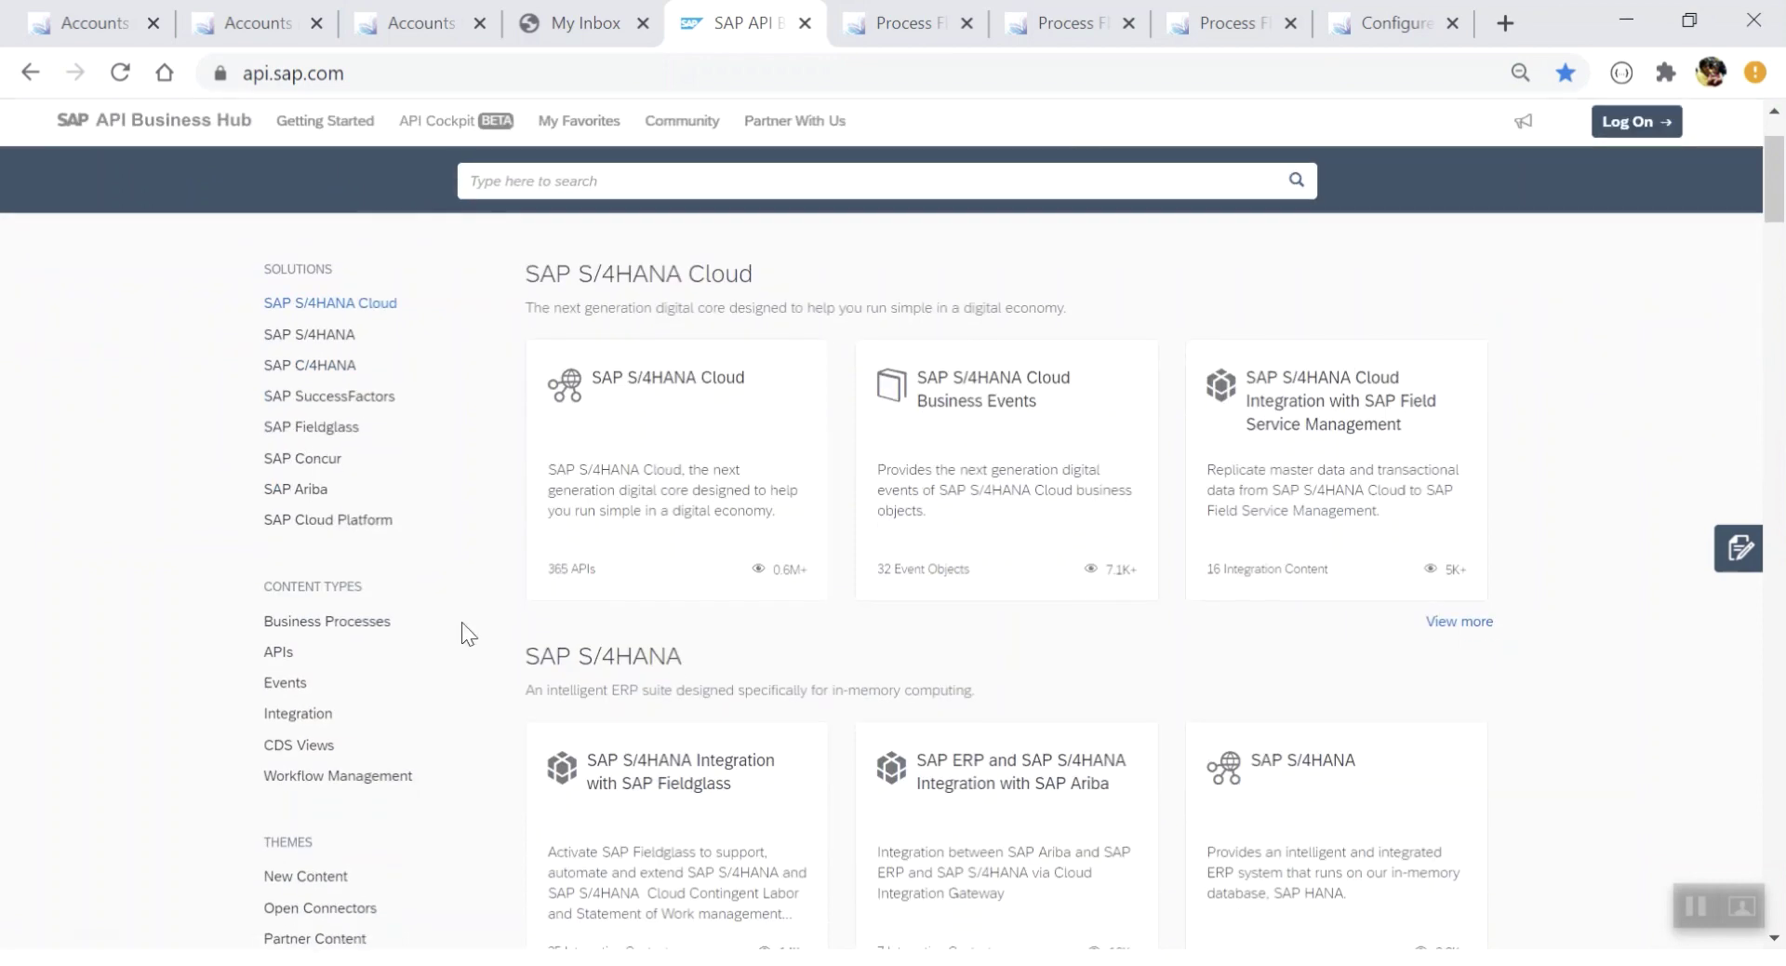
pyautogui.click(372, 775)
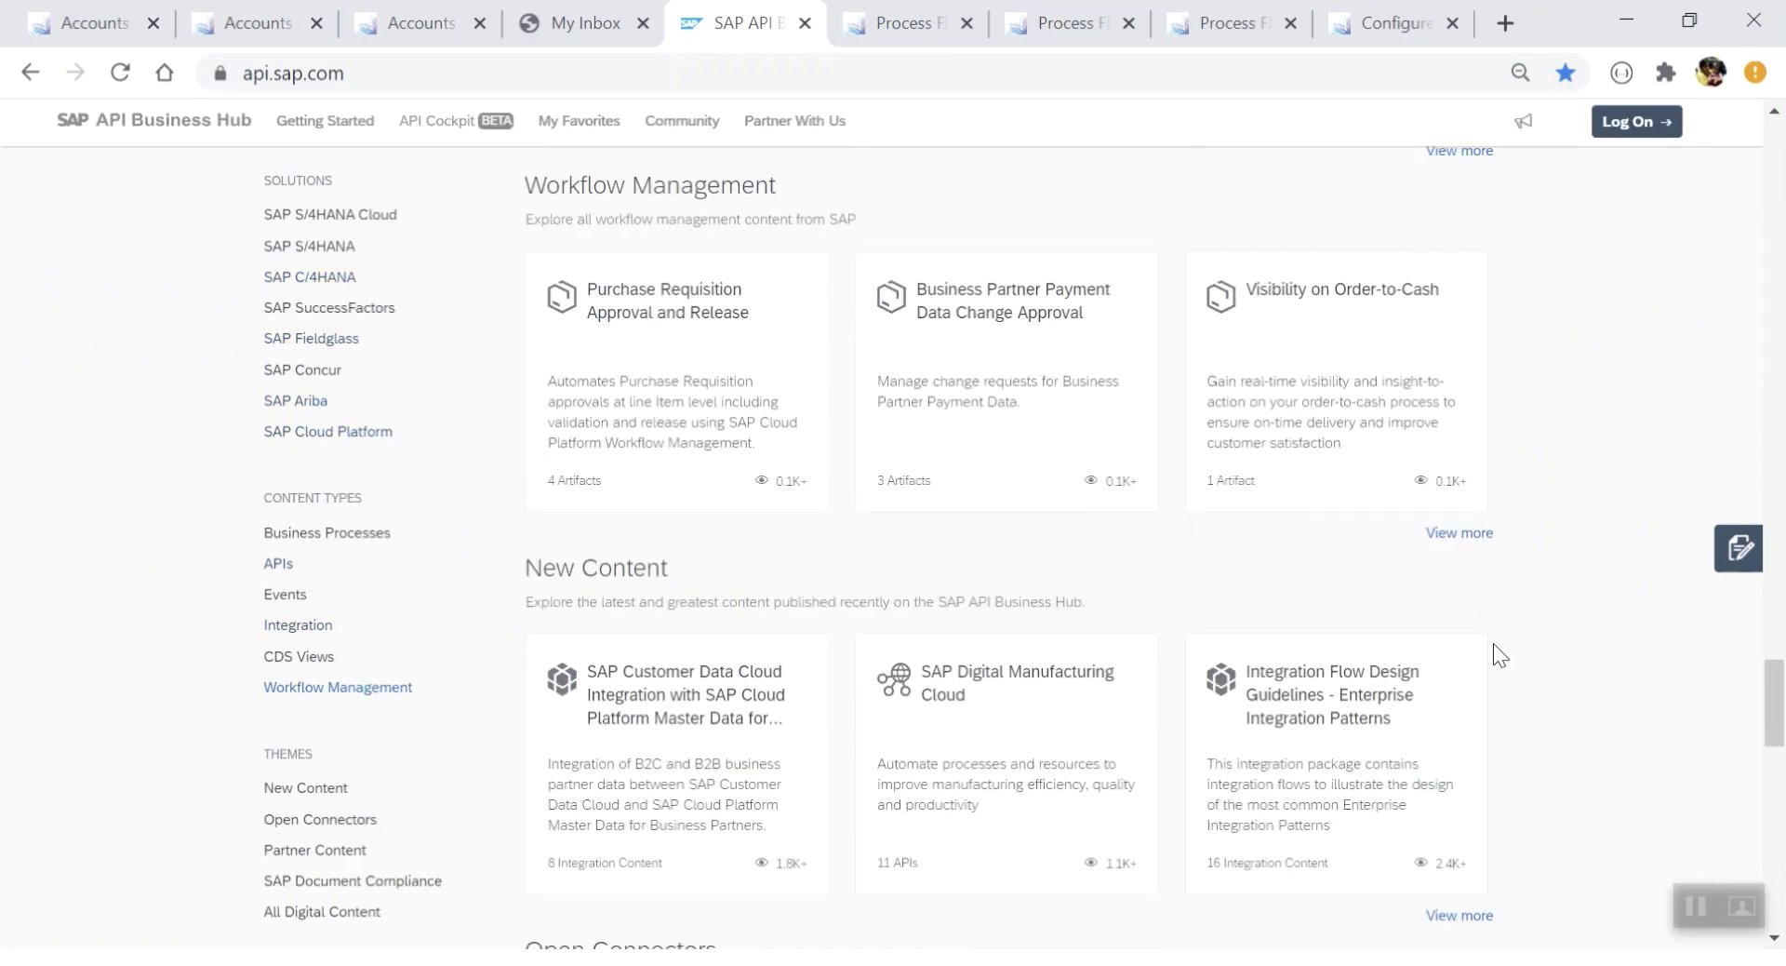
pyautogui.click(1457, 534)
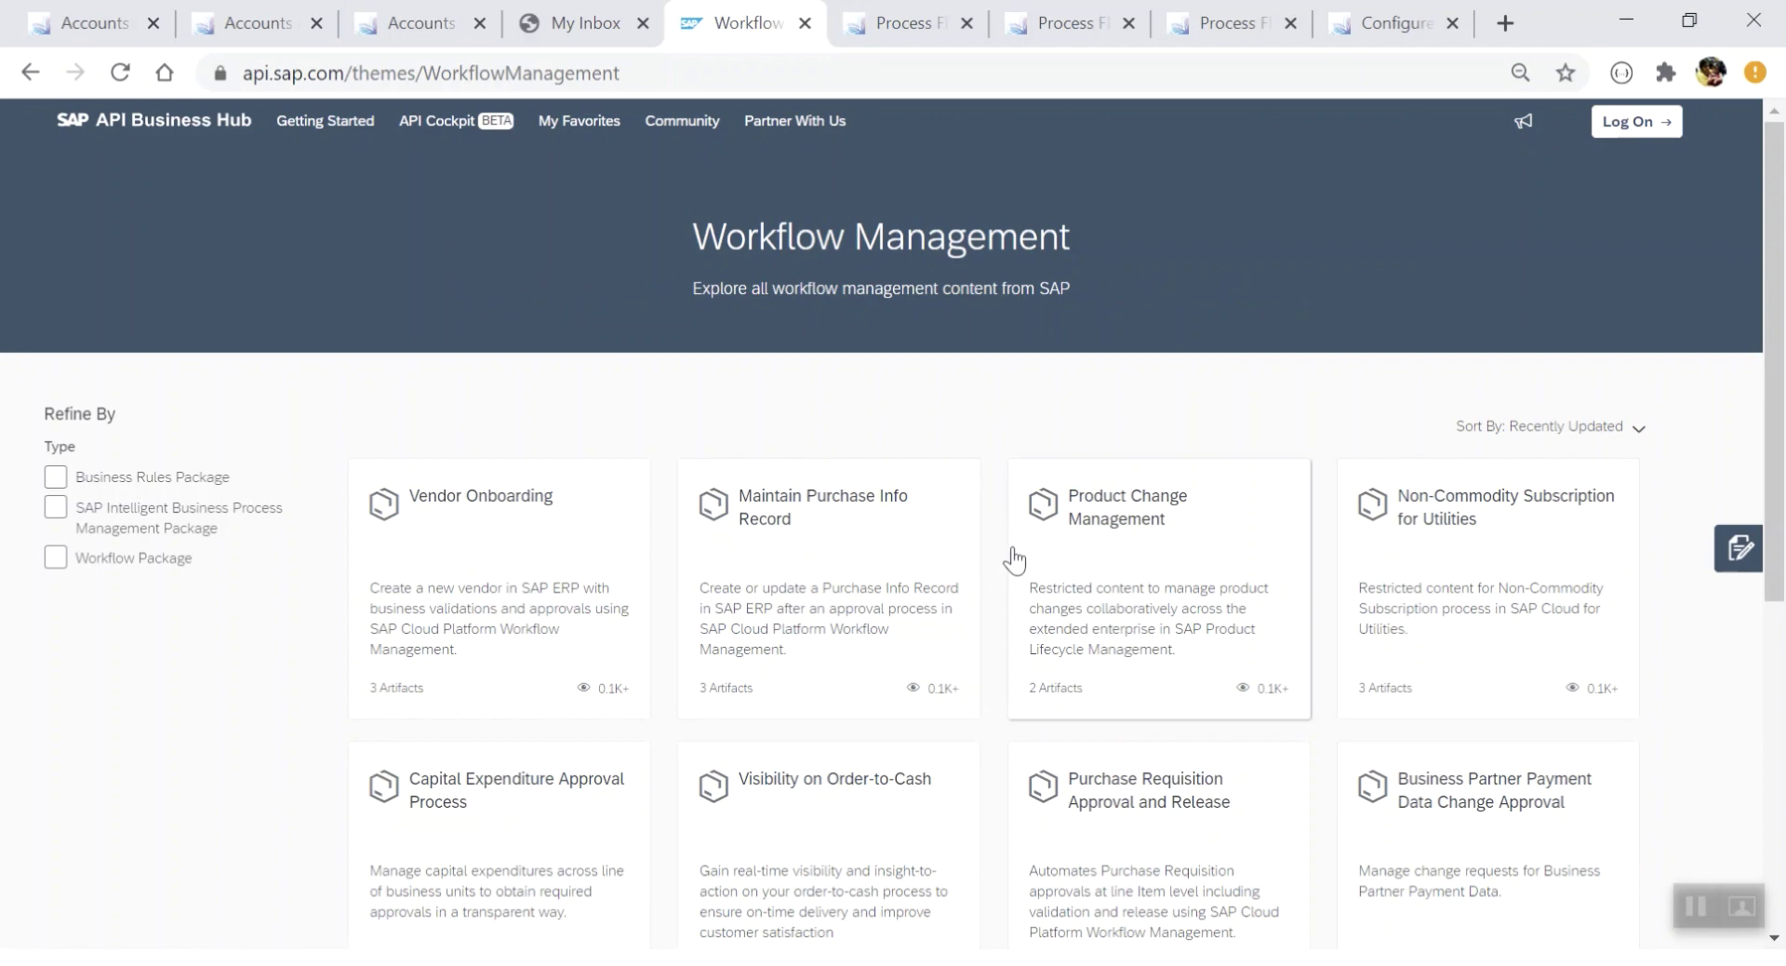
pyautogui.scroll(-1, 1014, 558)
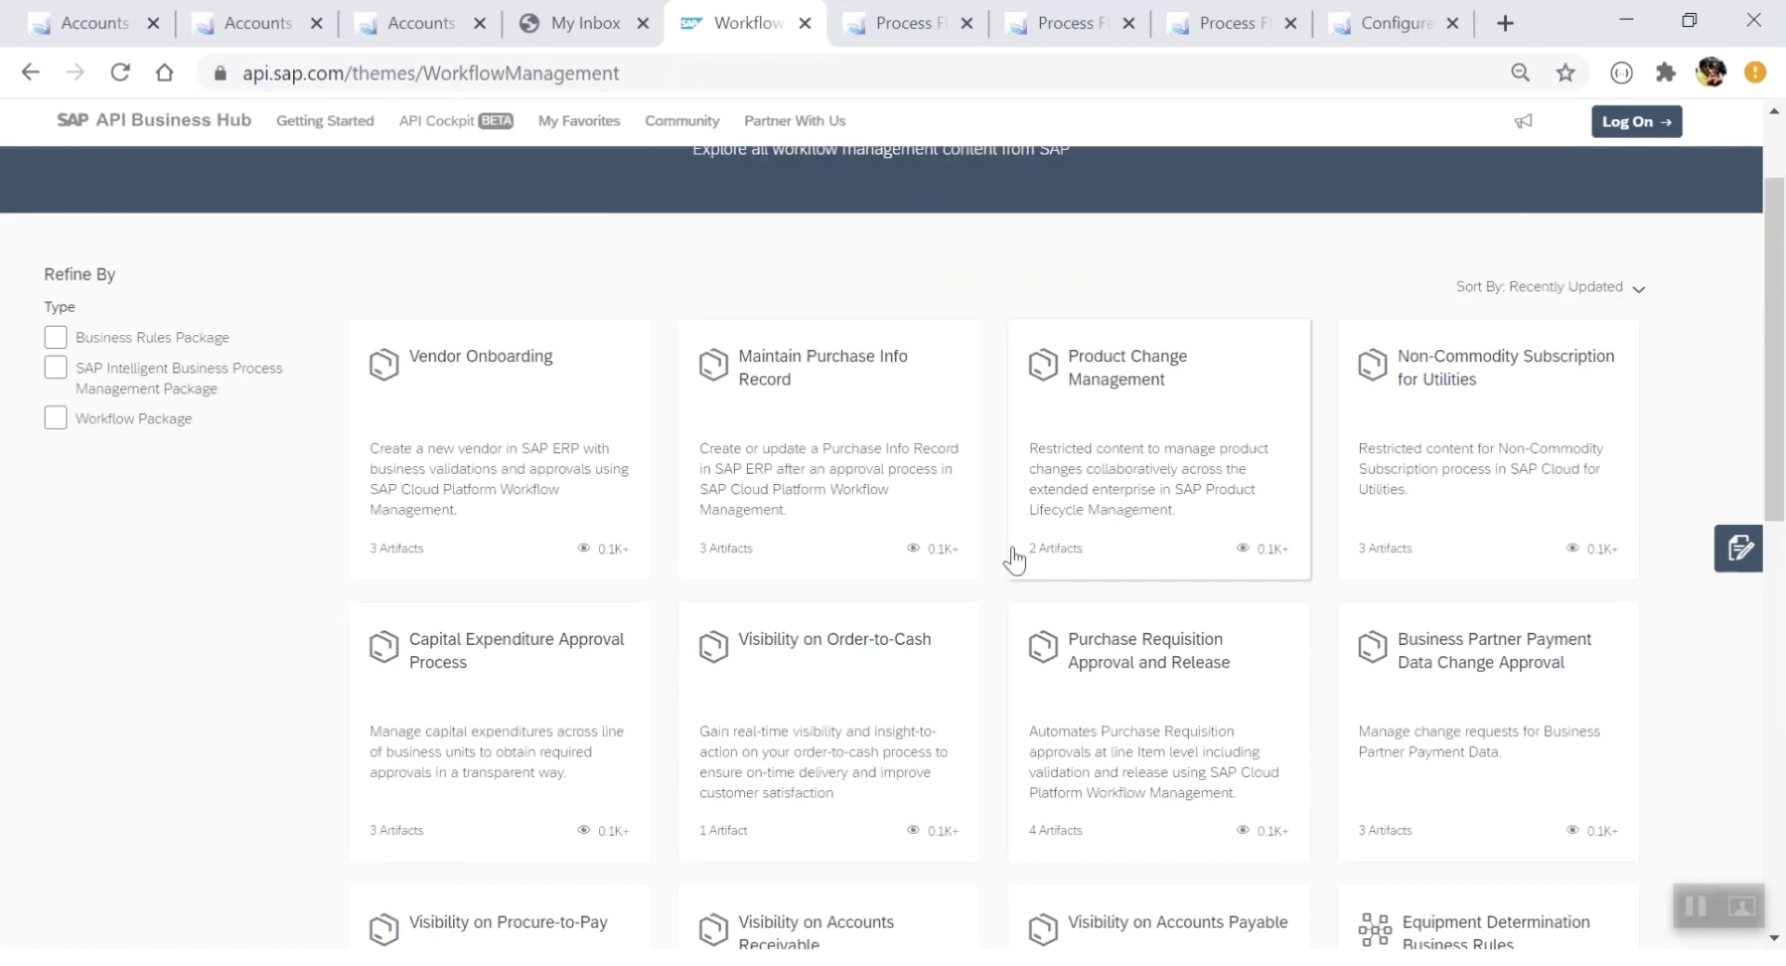
pyautogui.scroll(-1, 1042, 660)
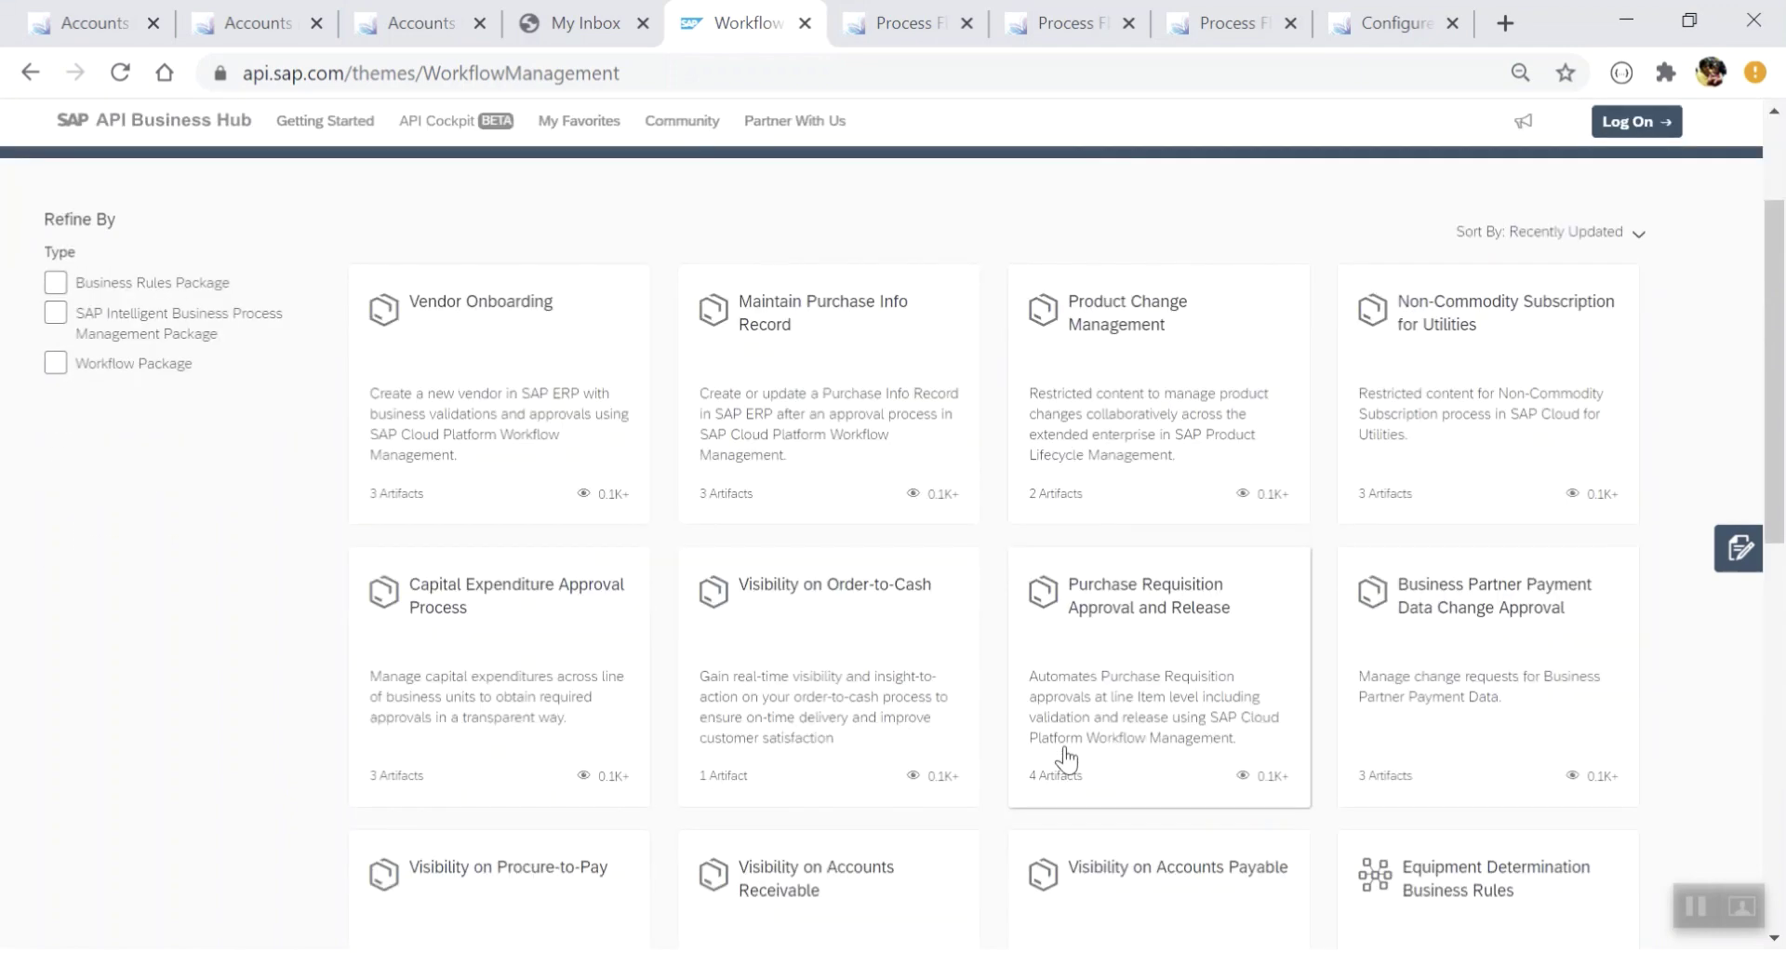
pyautogui.scroll(-1, 1160, 842)
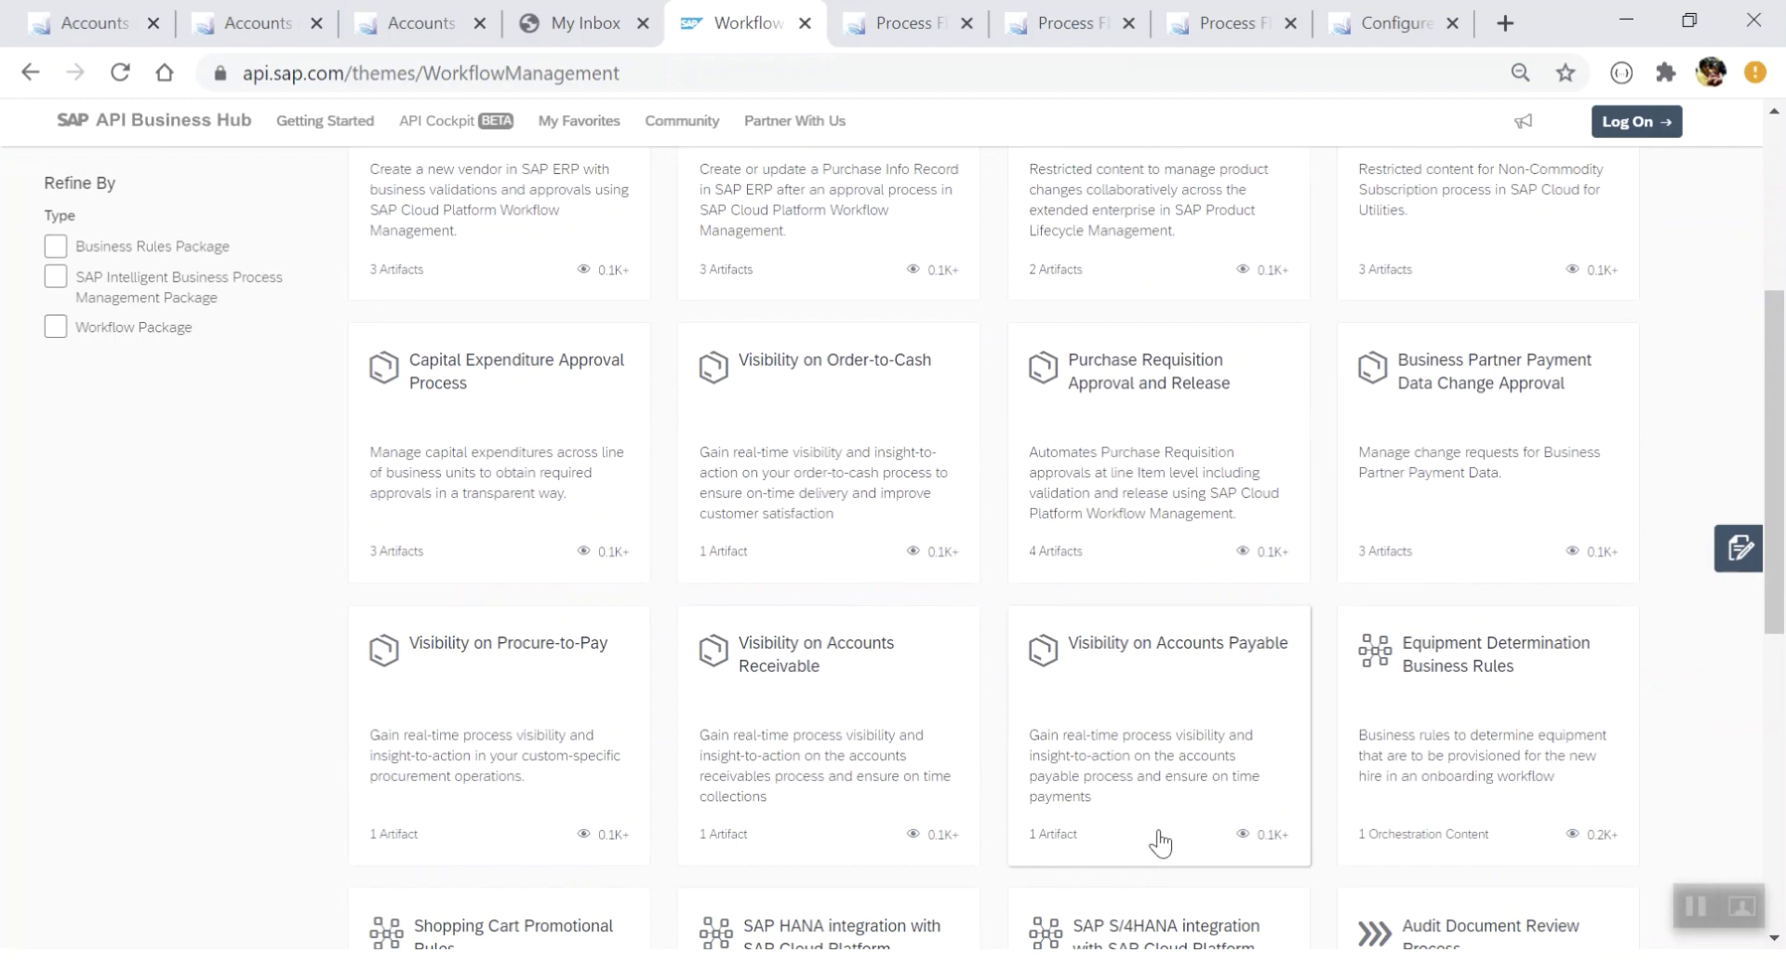
# - Switch to Process Flexibility Cockpit and examine the Process Hub package Visibility on Accounts Payable and its Accounts Payable visibility scenario artifact
pyautogui.click(898, 16)
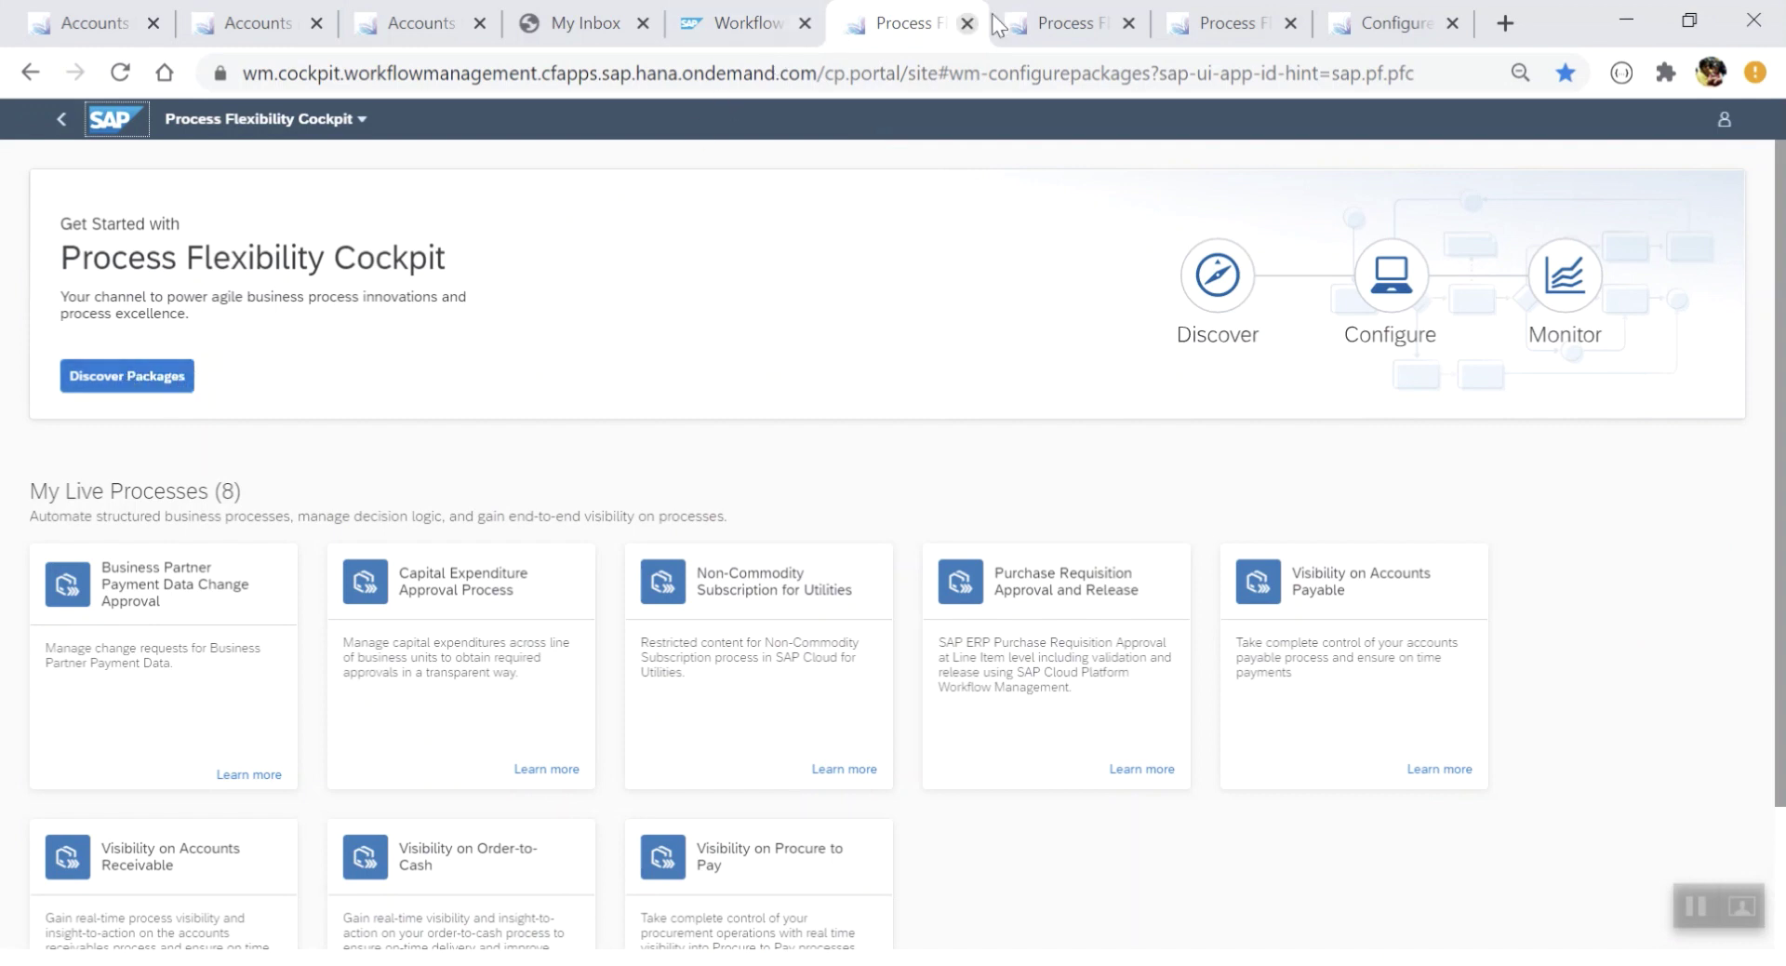
pyautogui.click(1055, 15)
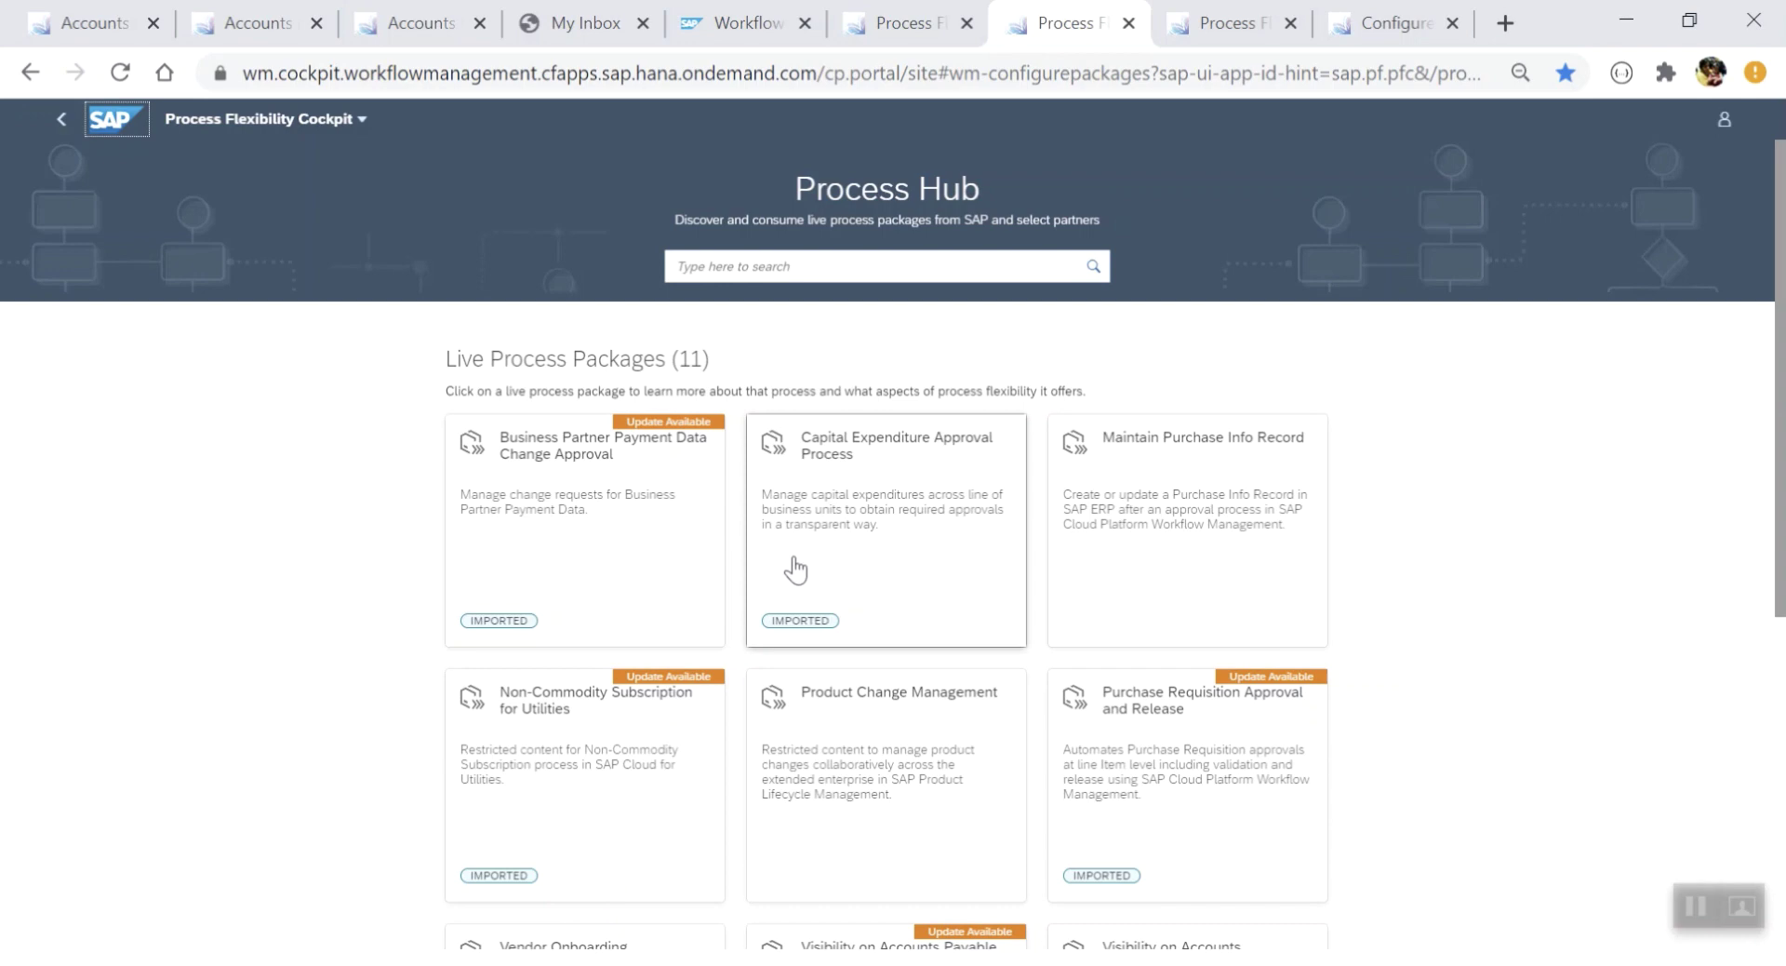
pyautogui.scroll(-3, 848, 745)
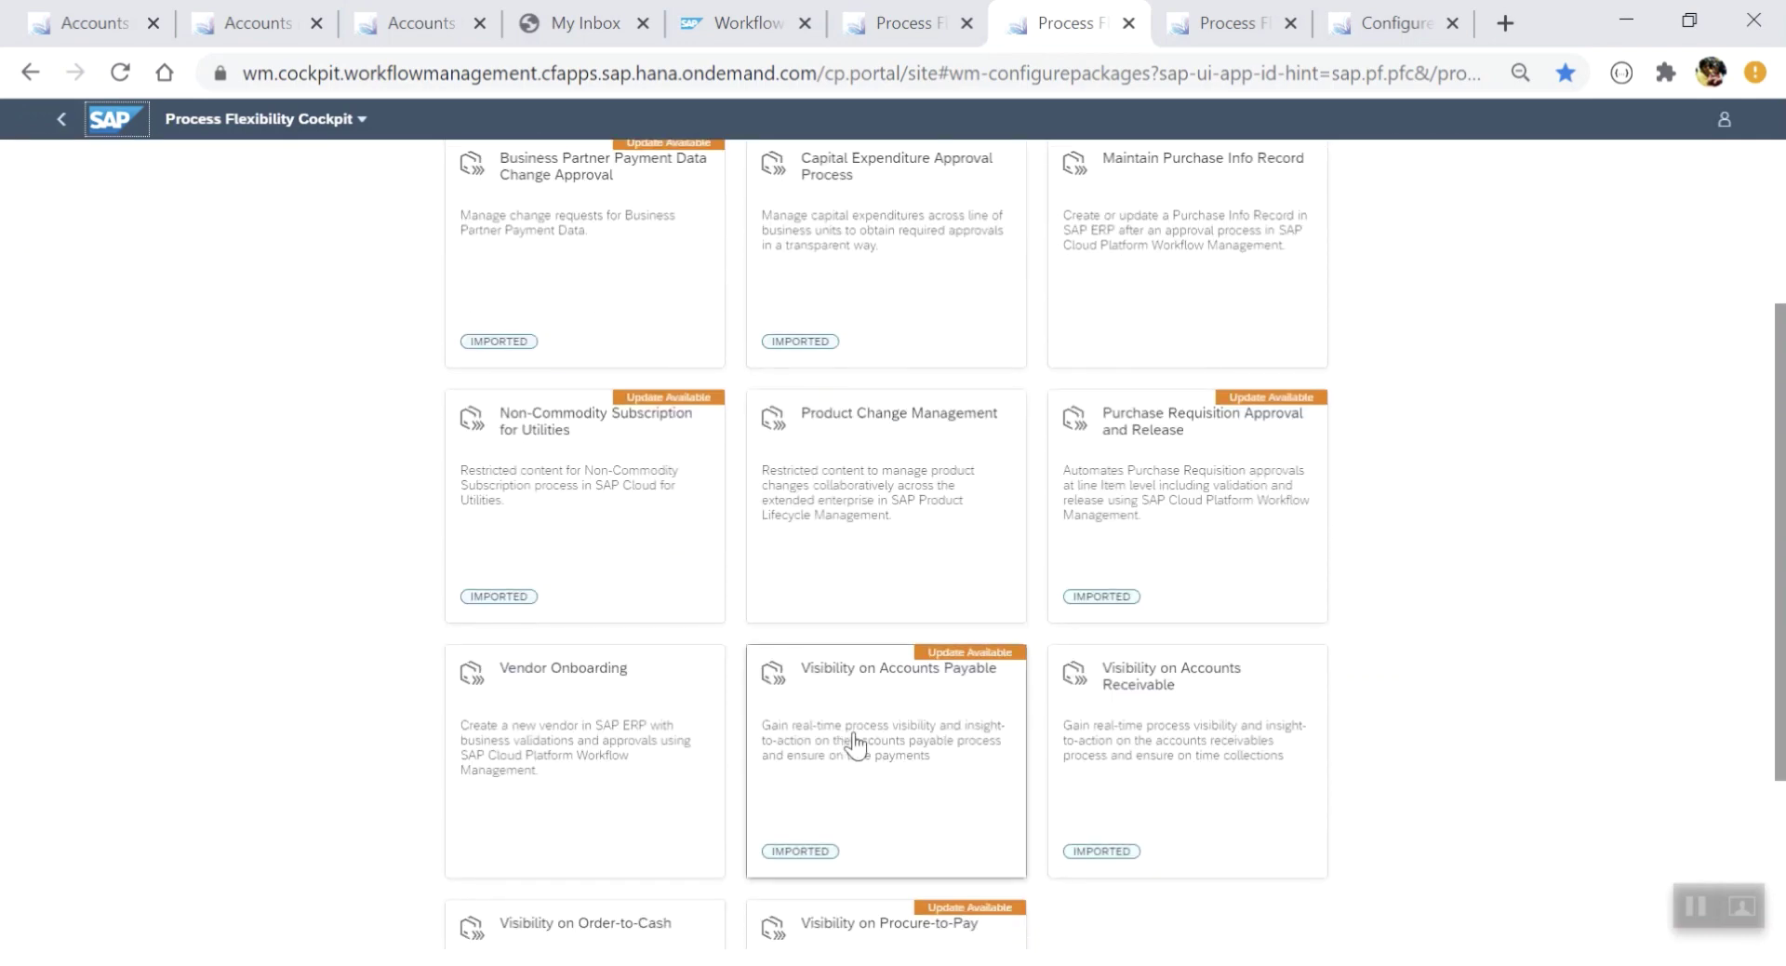
pyautogui.click(850, 739)
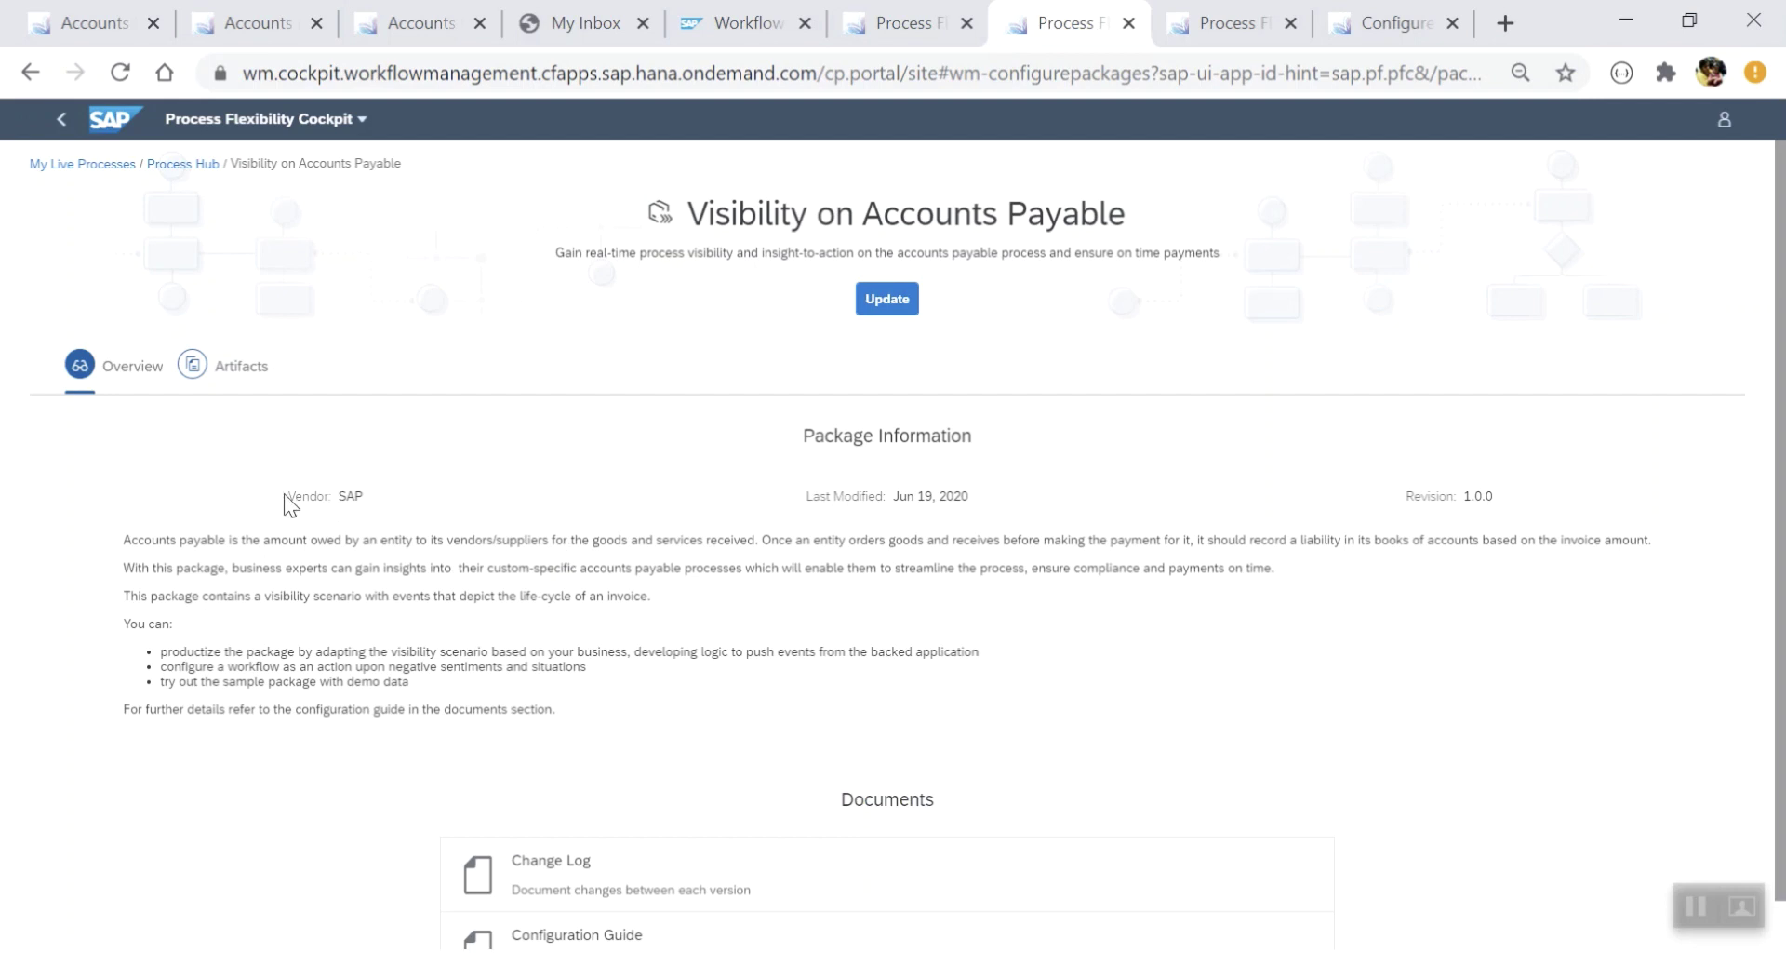
pyautogui.scroll(-1, 397, 628)
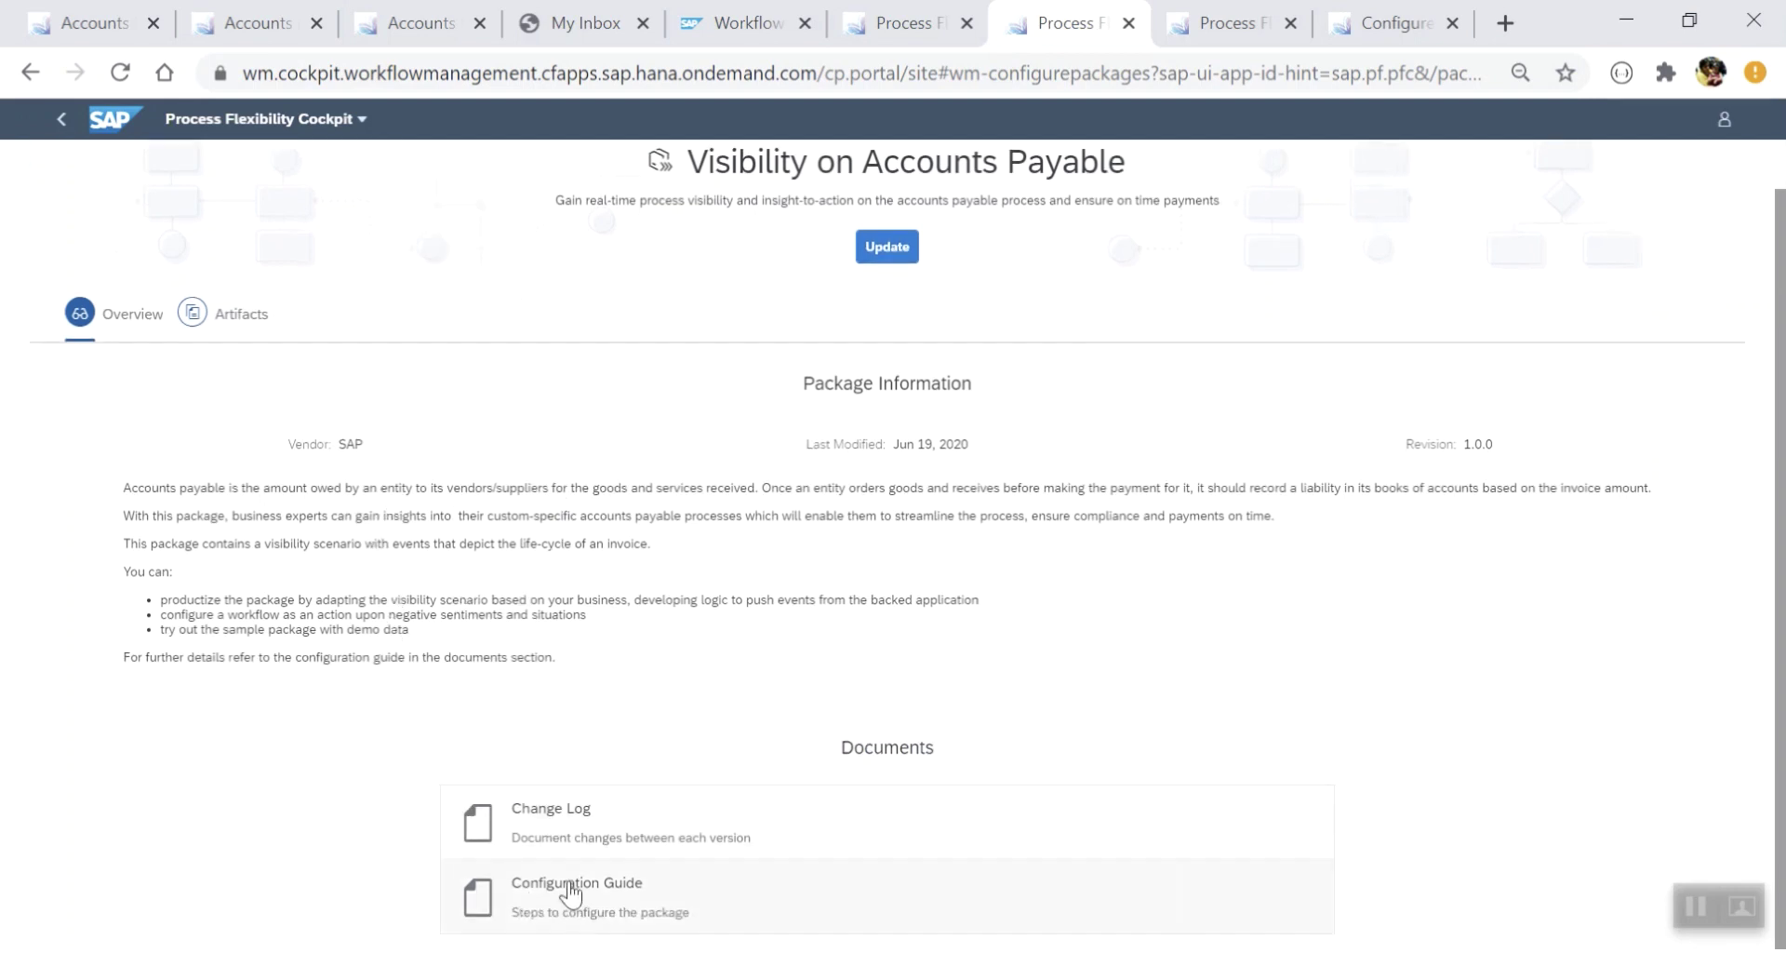
pyautogui.click(249, 315)
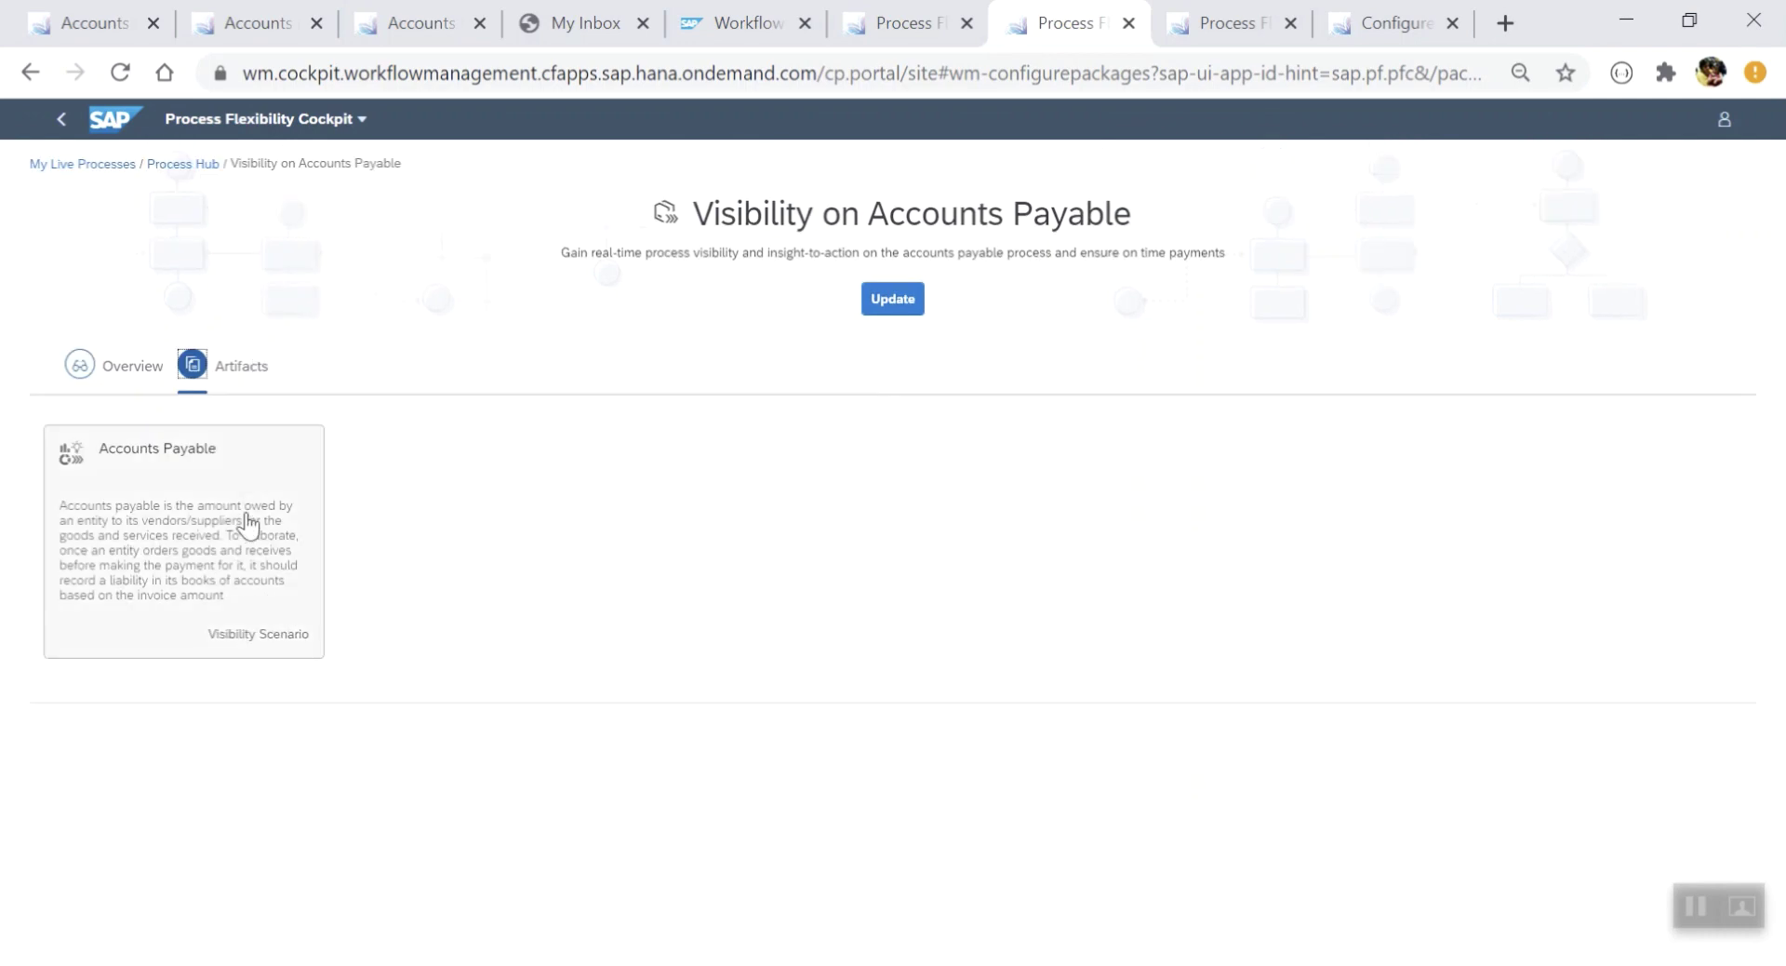
pyautogui.click(247, 521)
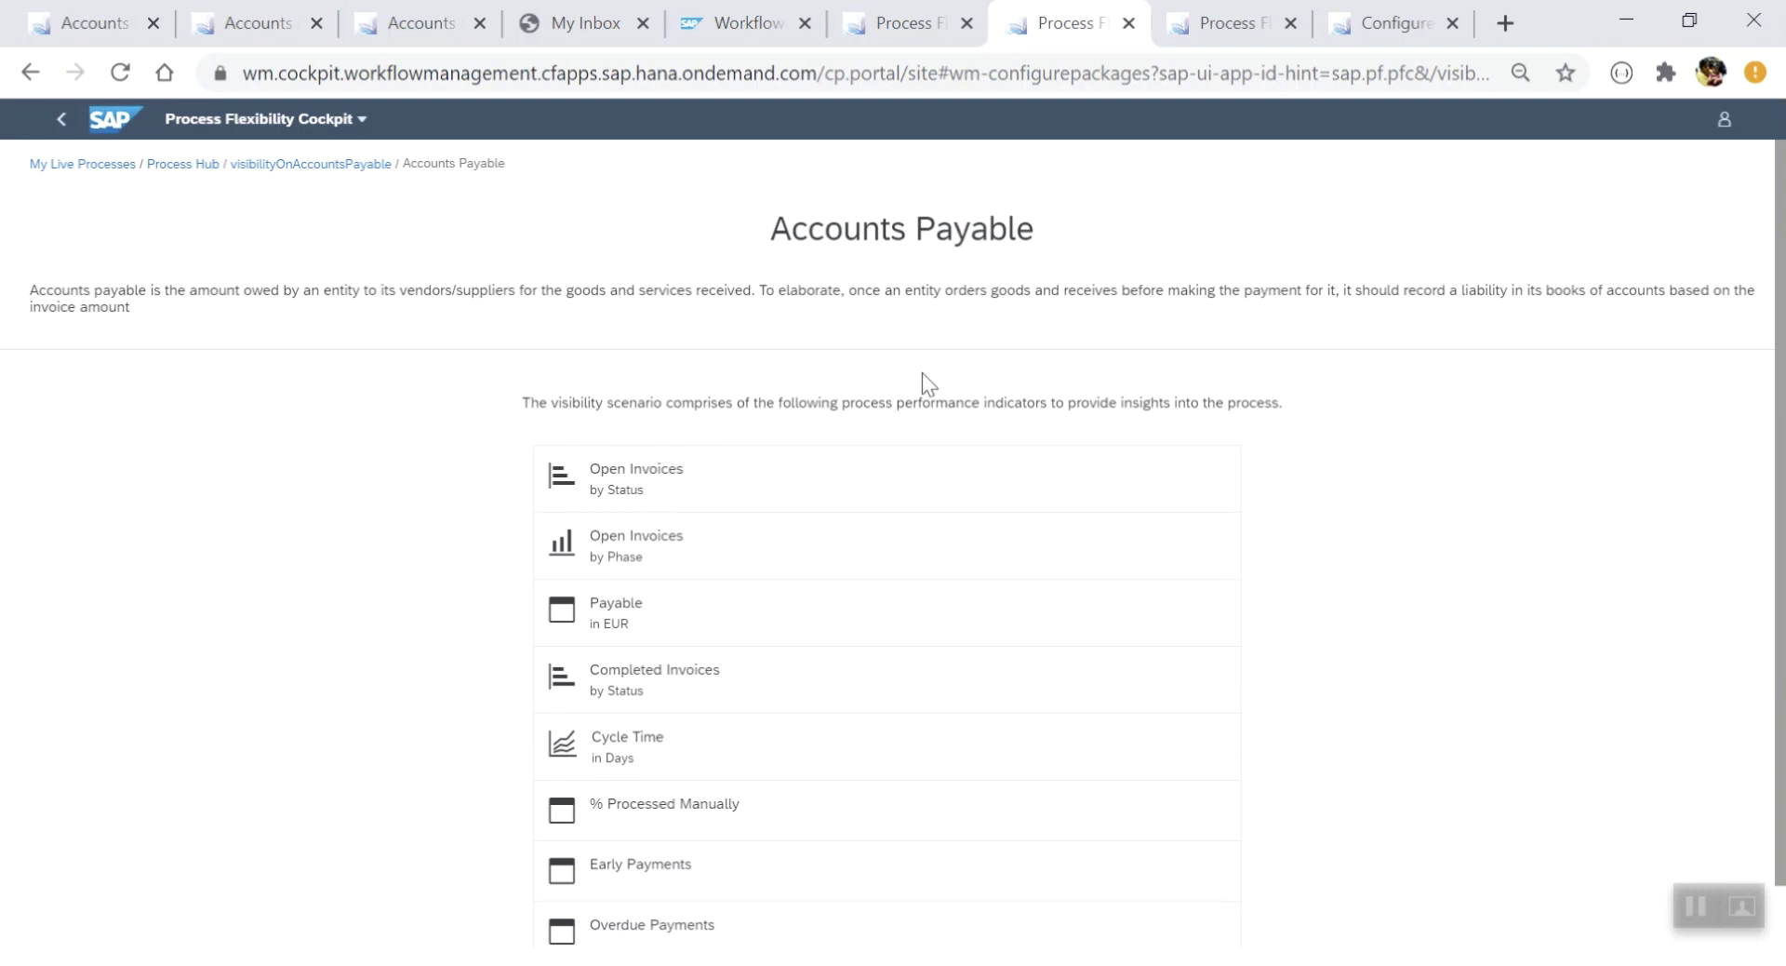
# - View the Visibility on Accounts Payable live process and examine the events and context in the Accounts Payable scenario's process configuration
pyautogui.click(1224, 11)
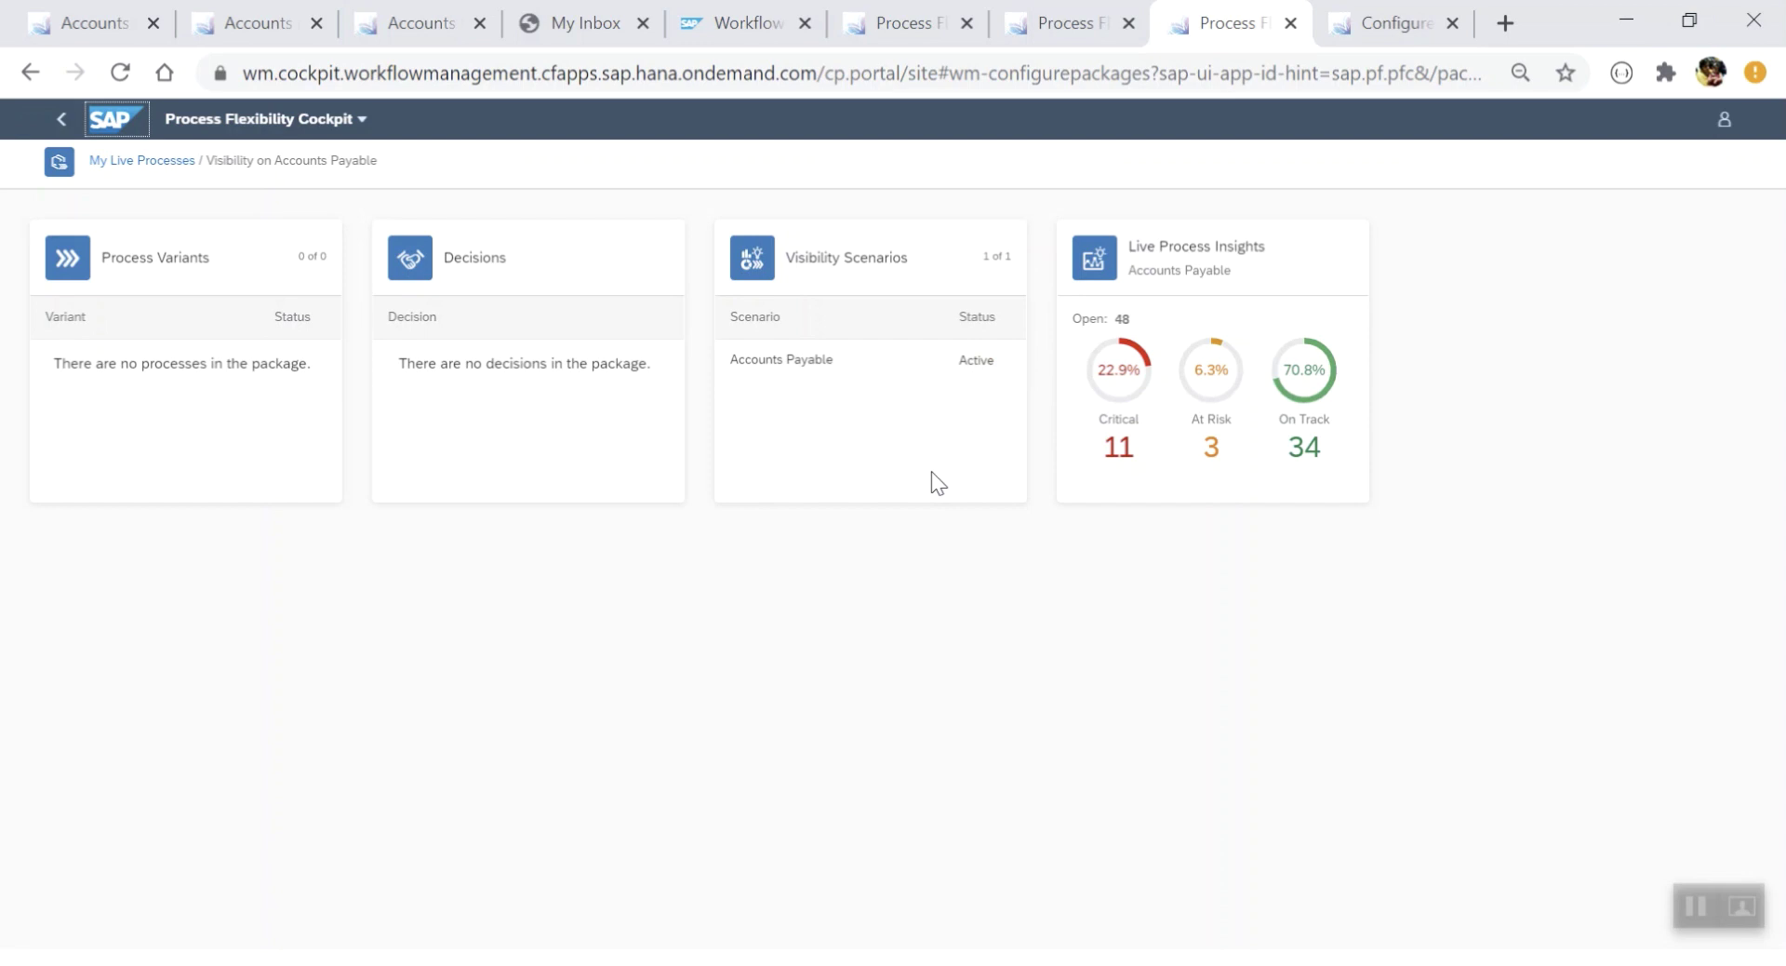
pyautogui.click(1377, 22)
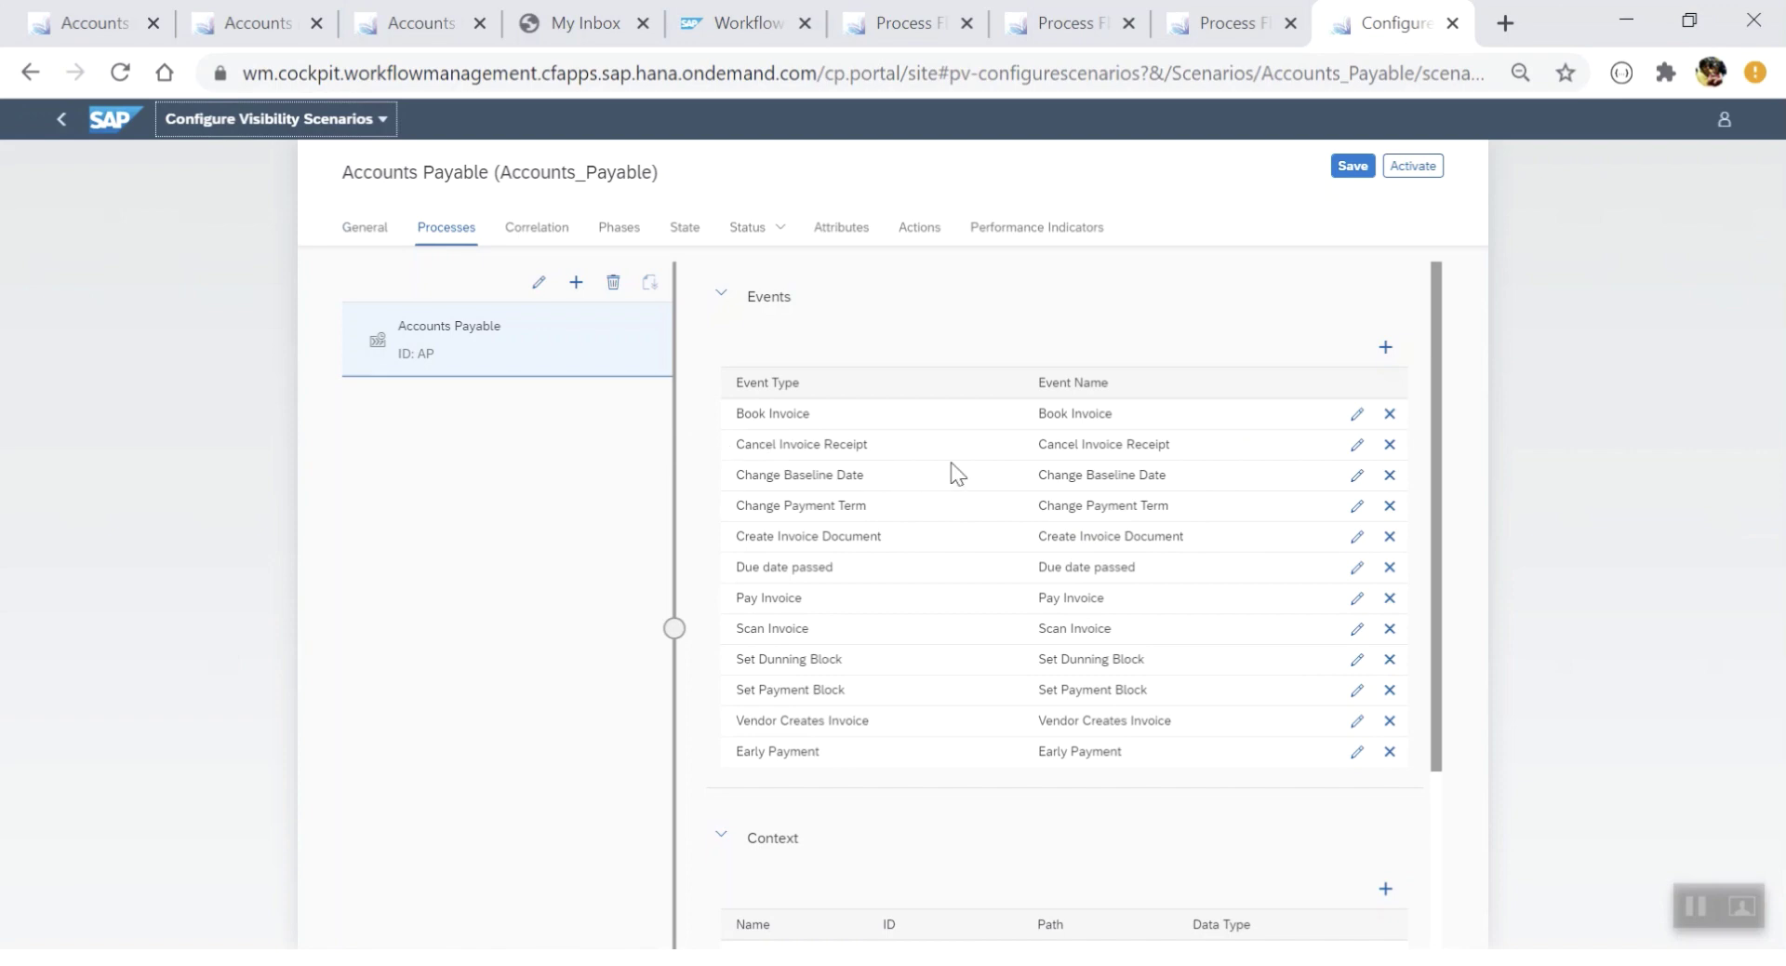
pyautogui.scroll(-3, 982, 447)
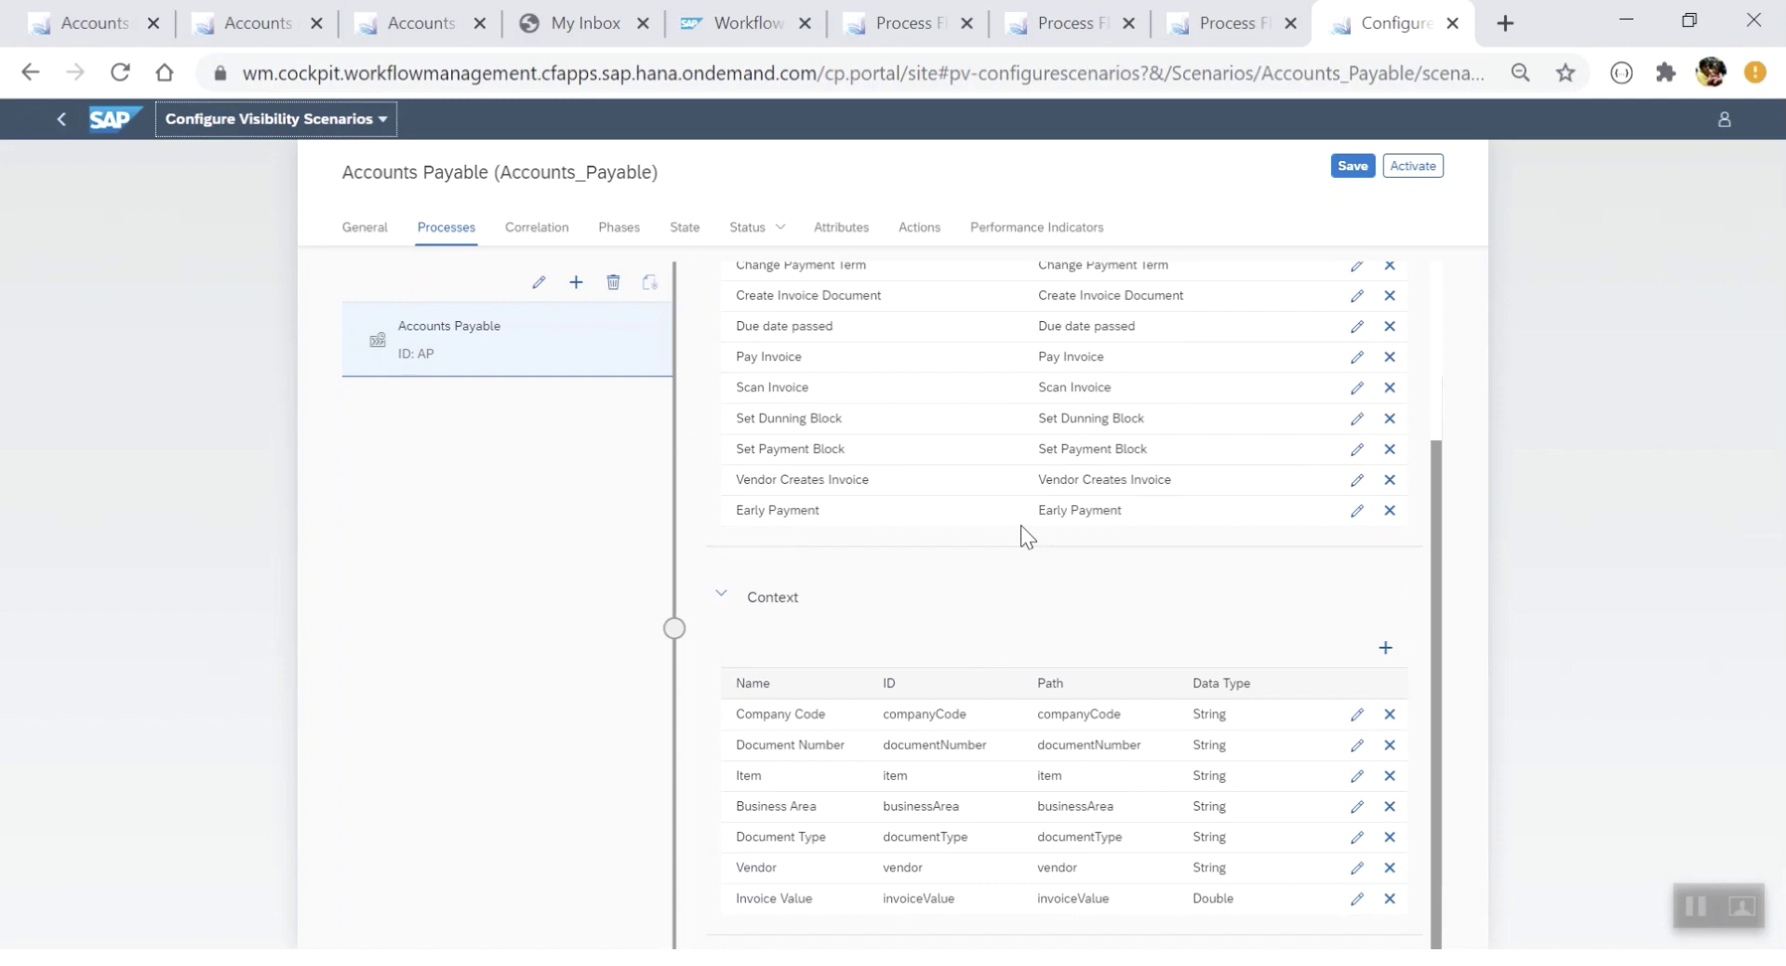
pyautogui.scroll(2, 1018, 534)
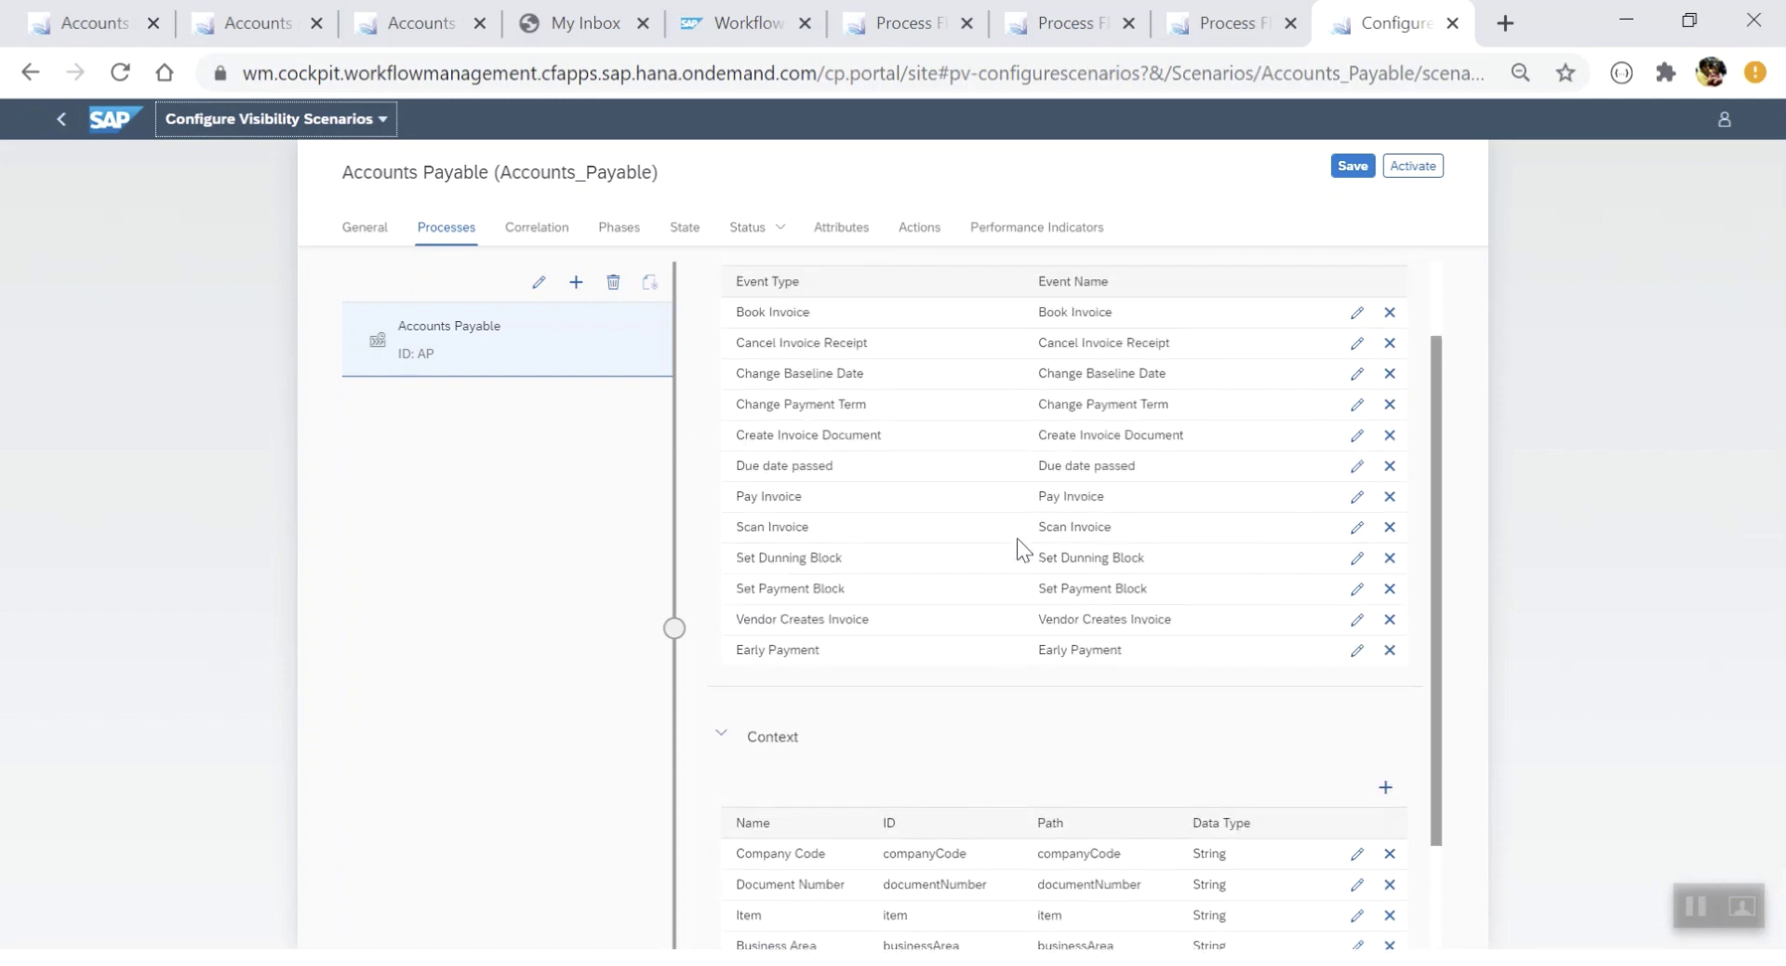
# - Examine the state definitions and the status settings with their sub-statuses in the Accounts Payable scenario
pyautogui.click(680, 240)
pyautogui.click(680, 233)
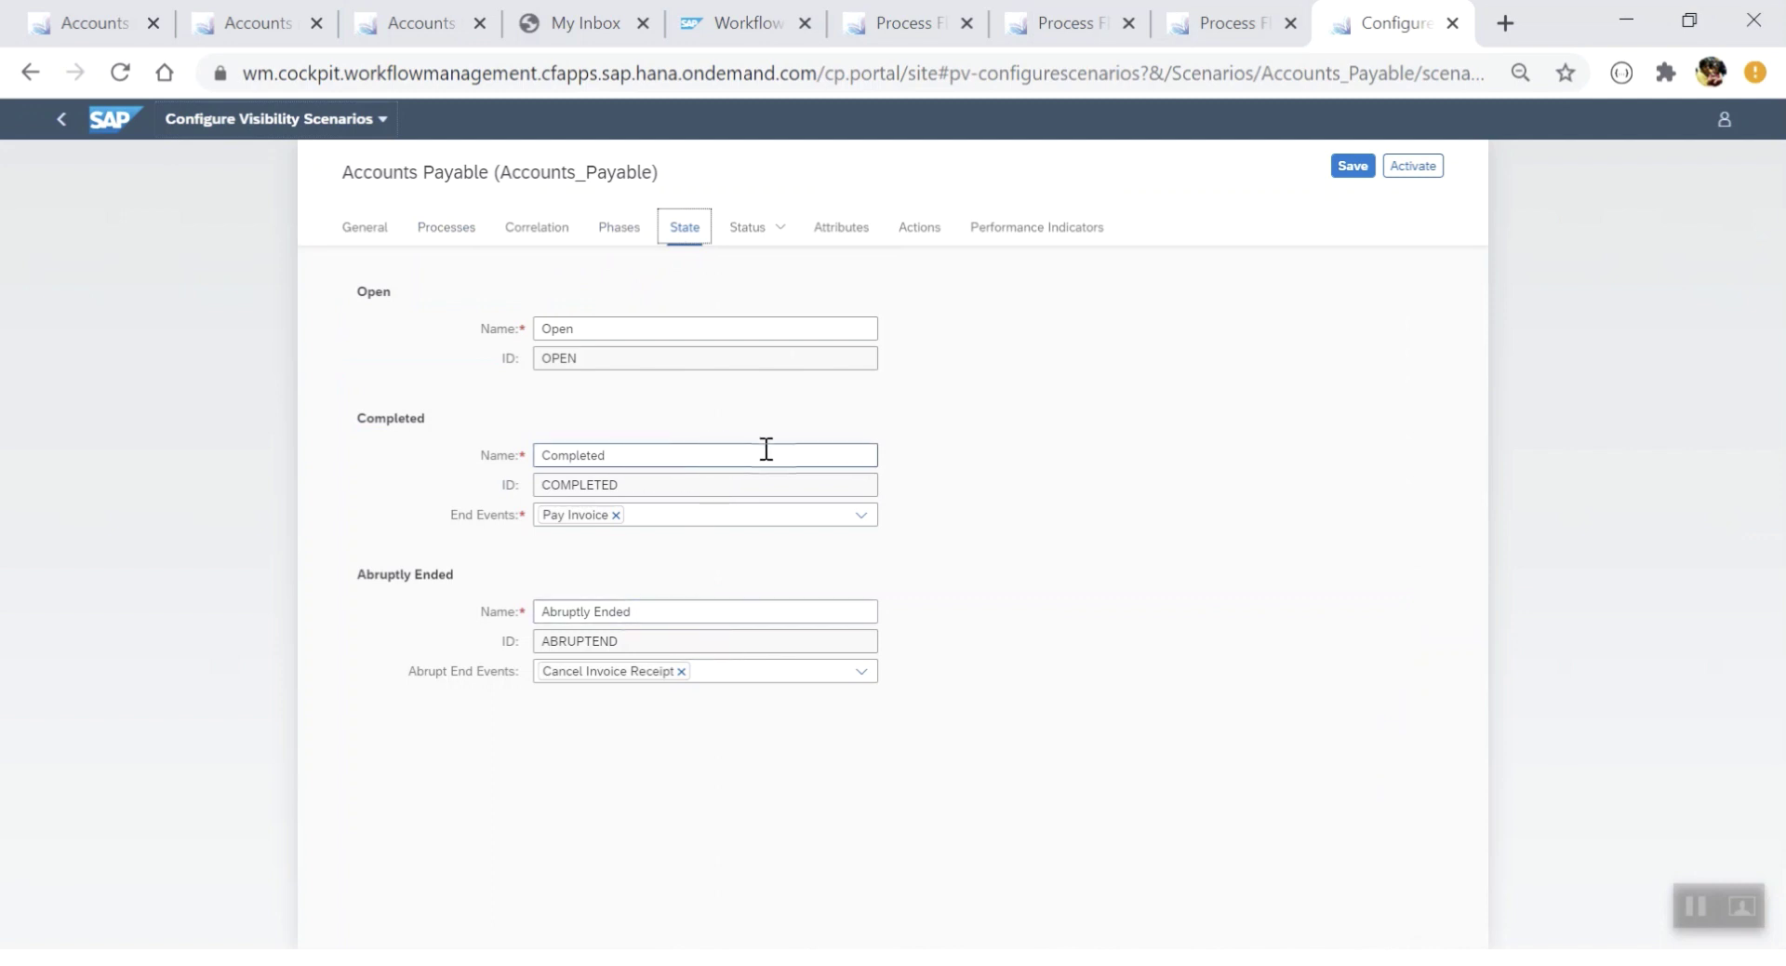
pyautogui.click(749, 232)
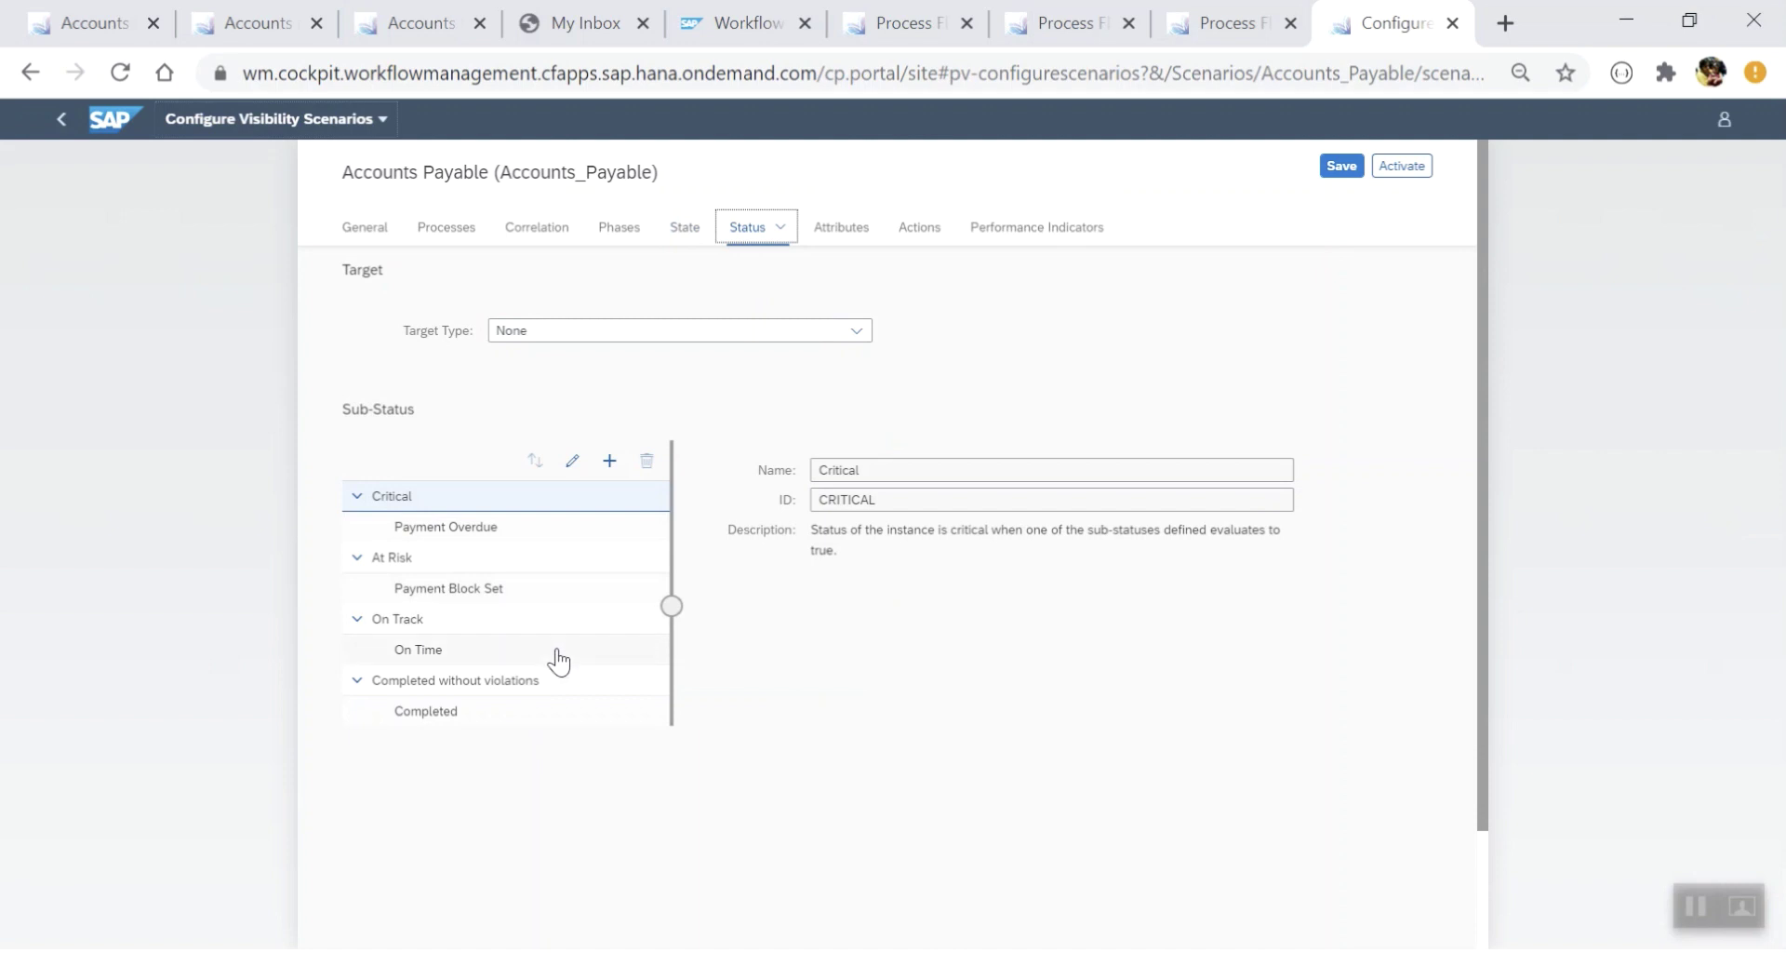
# - Review the scenario's Notify Accounts Team action, including the available action types, workflow details and conditions
pyautogui.click(919, 240)
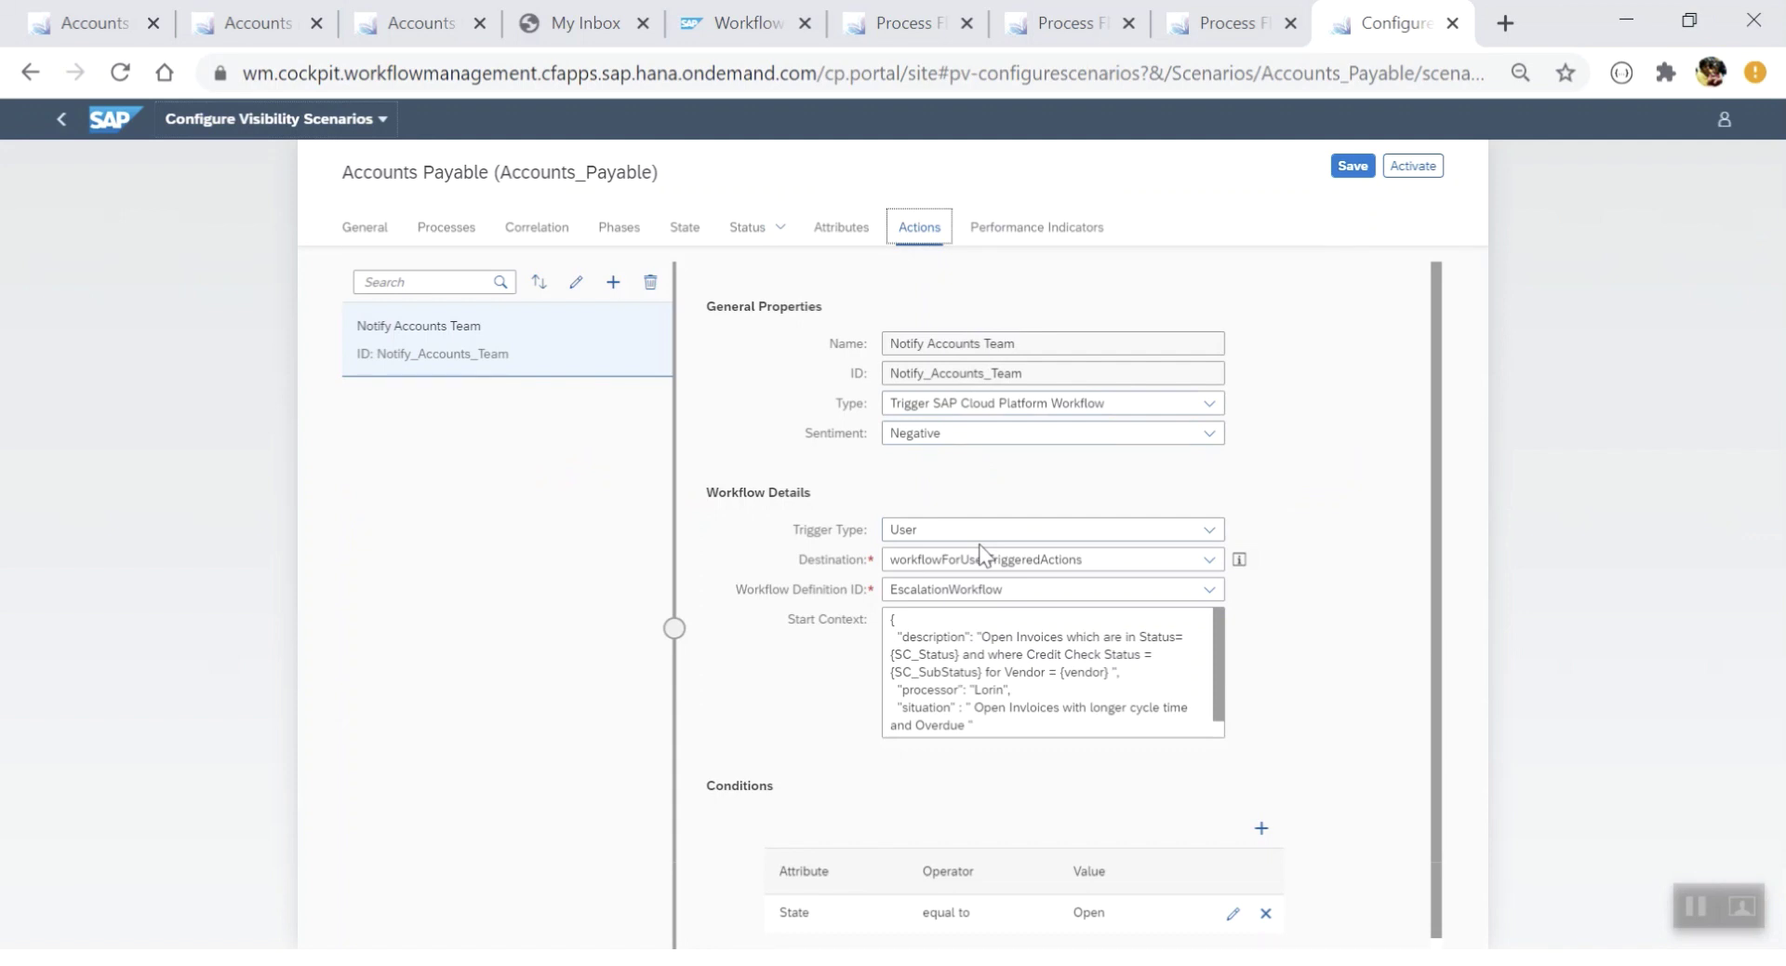
pyautogui.click(1209, 409)
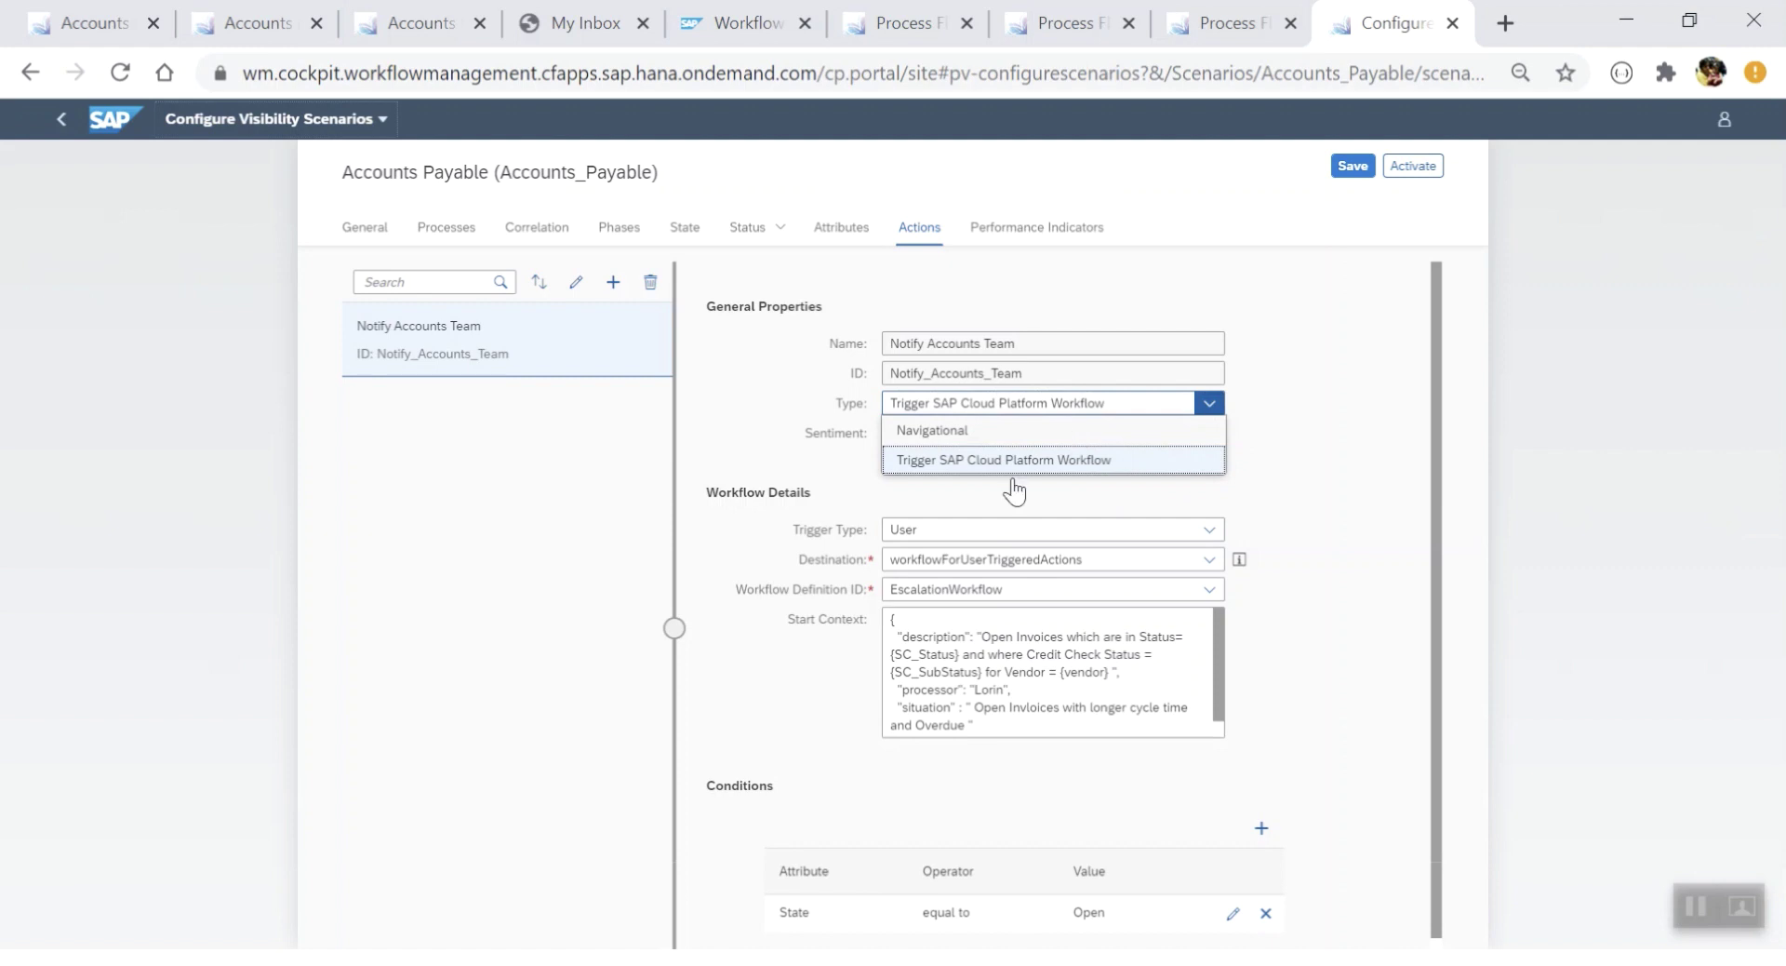
pyautogui.scroll(-1, 993, 558)
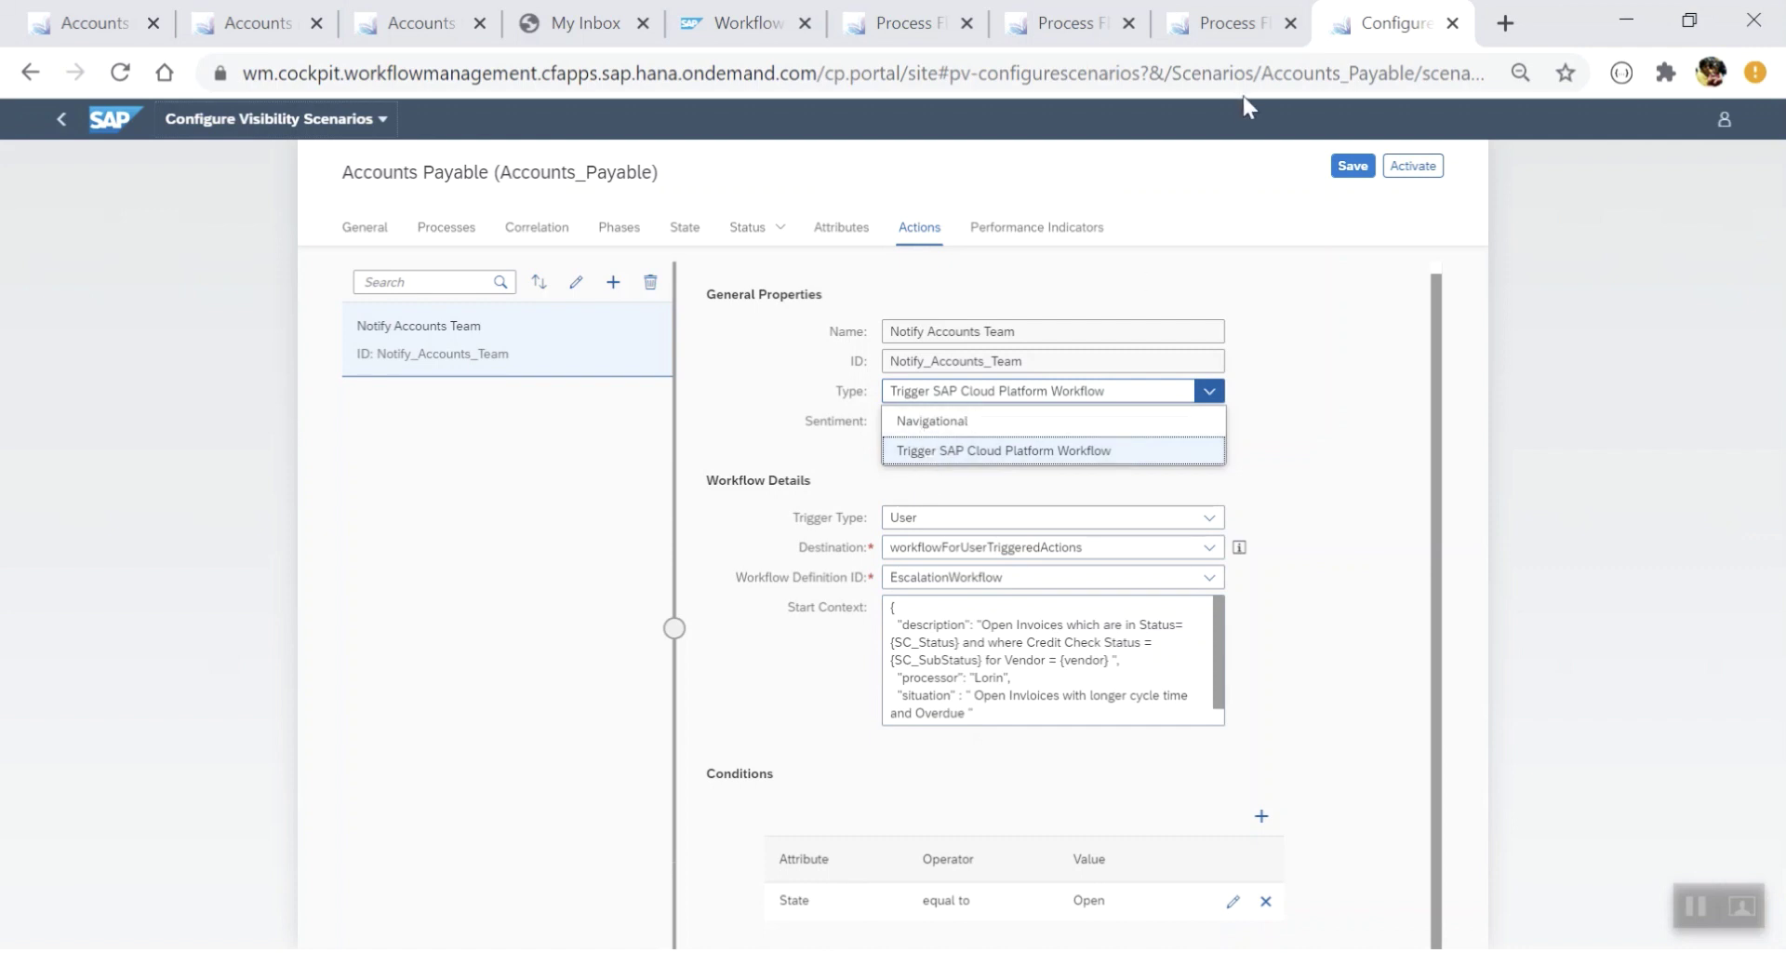
# - Inspect the scenario's performance indicators and the representation options available for Open Invoices by Status, keeping Bar Chart
pyautogui.click(1030, 234)
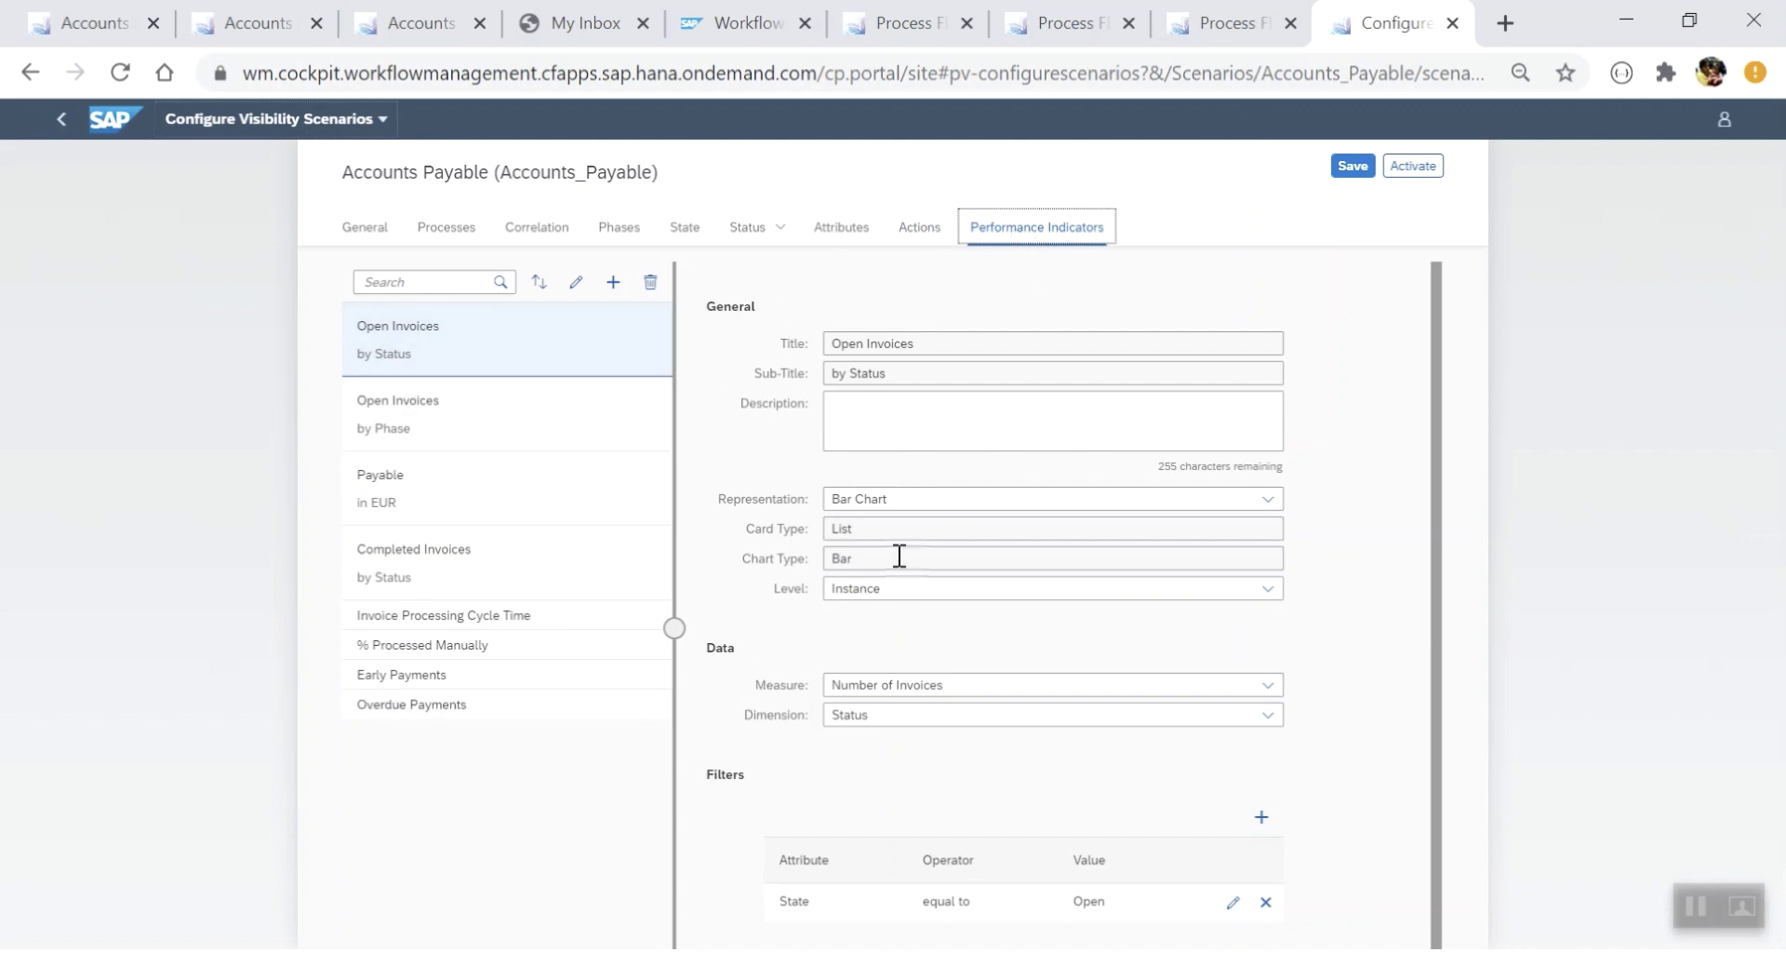
pyautogui.click(1267, 502)
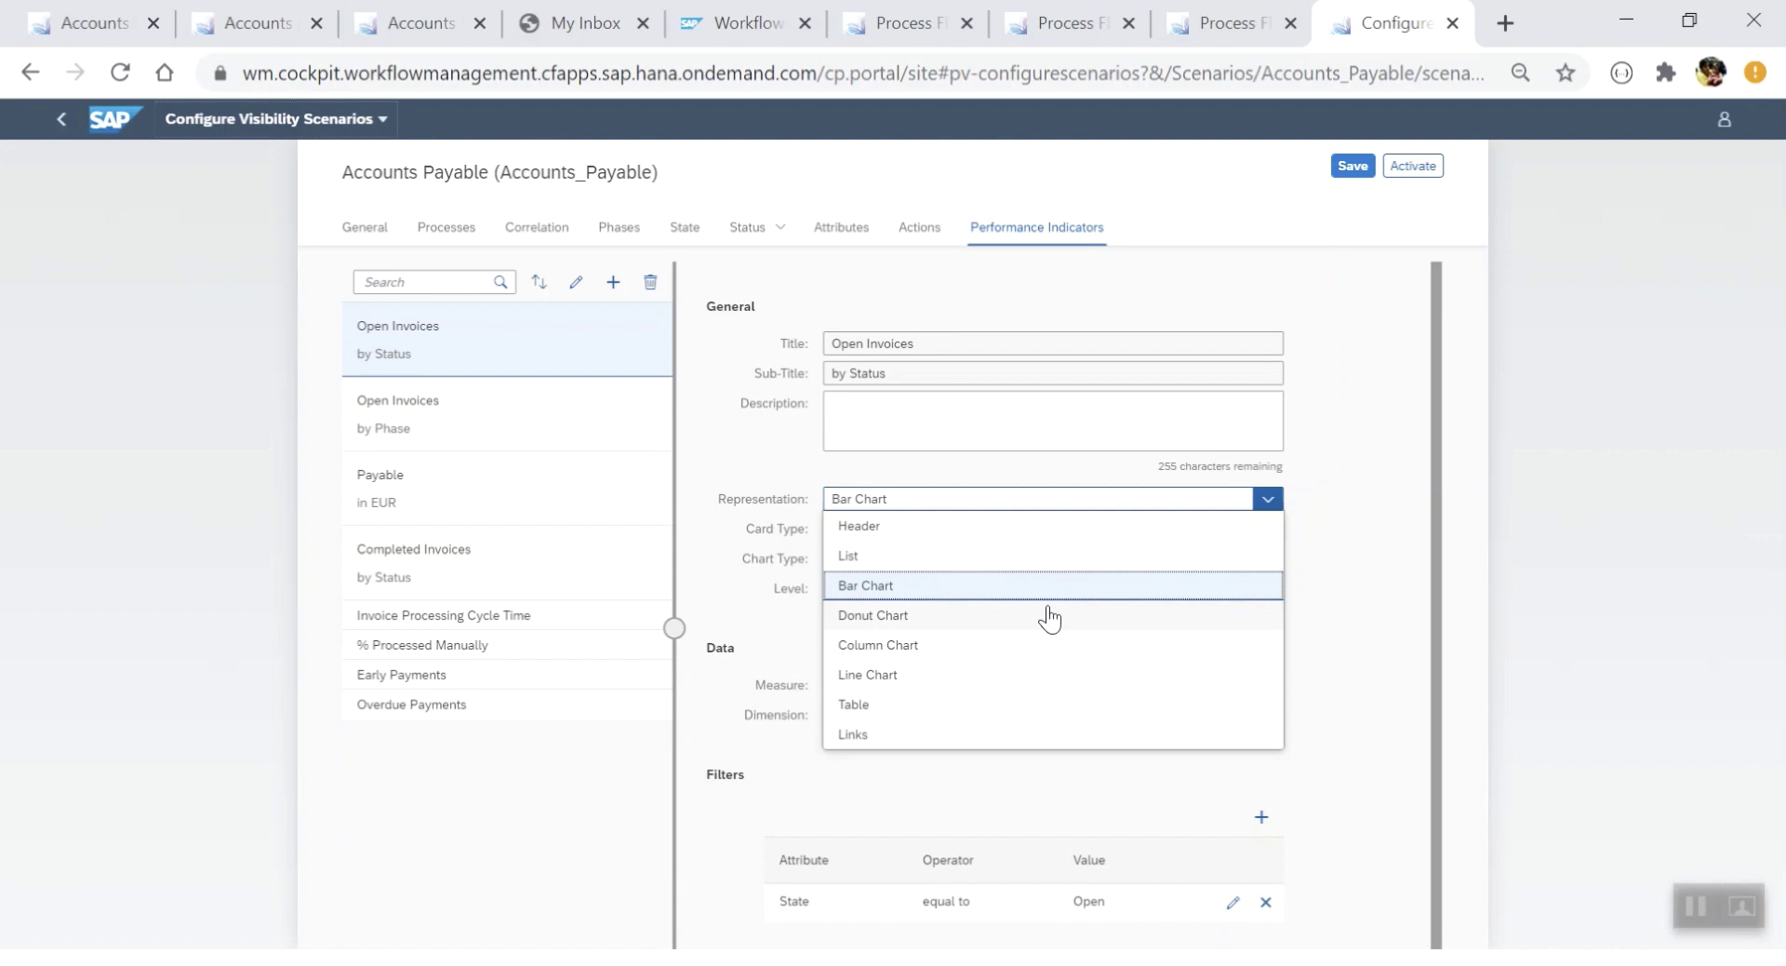
pyautogui.click(878, 759)
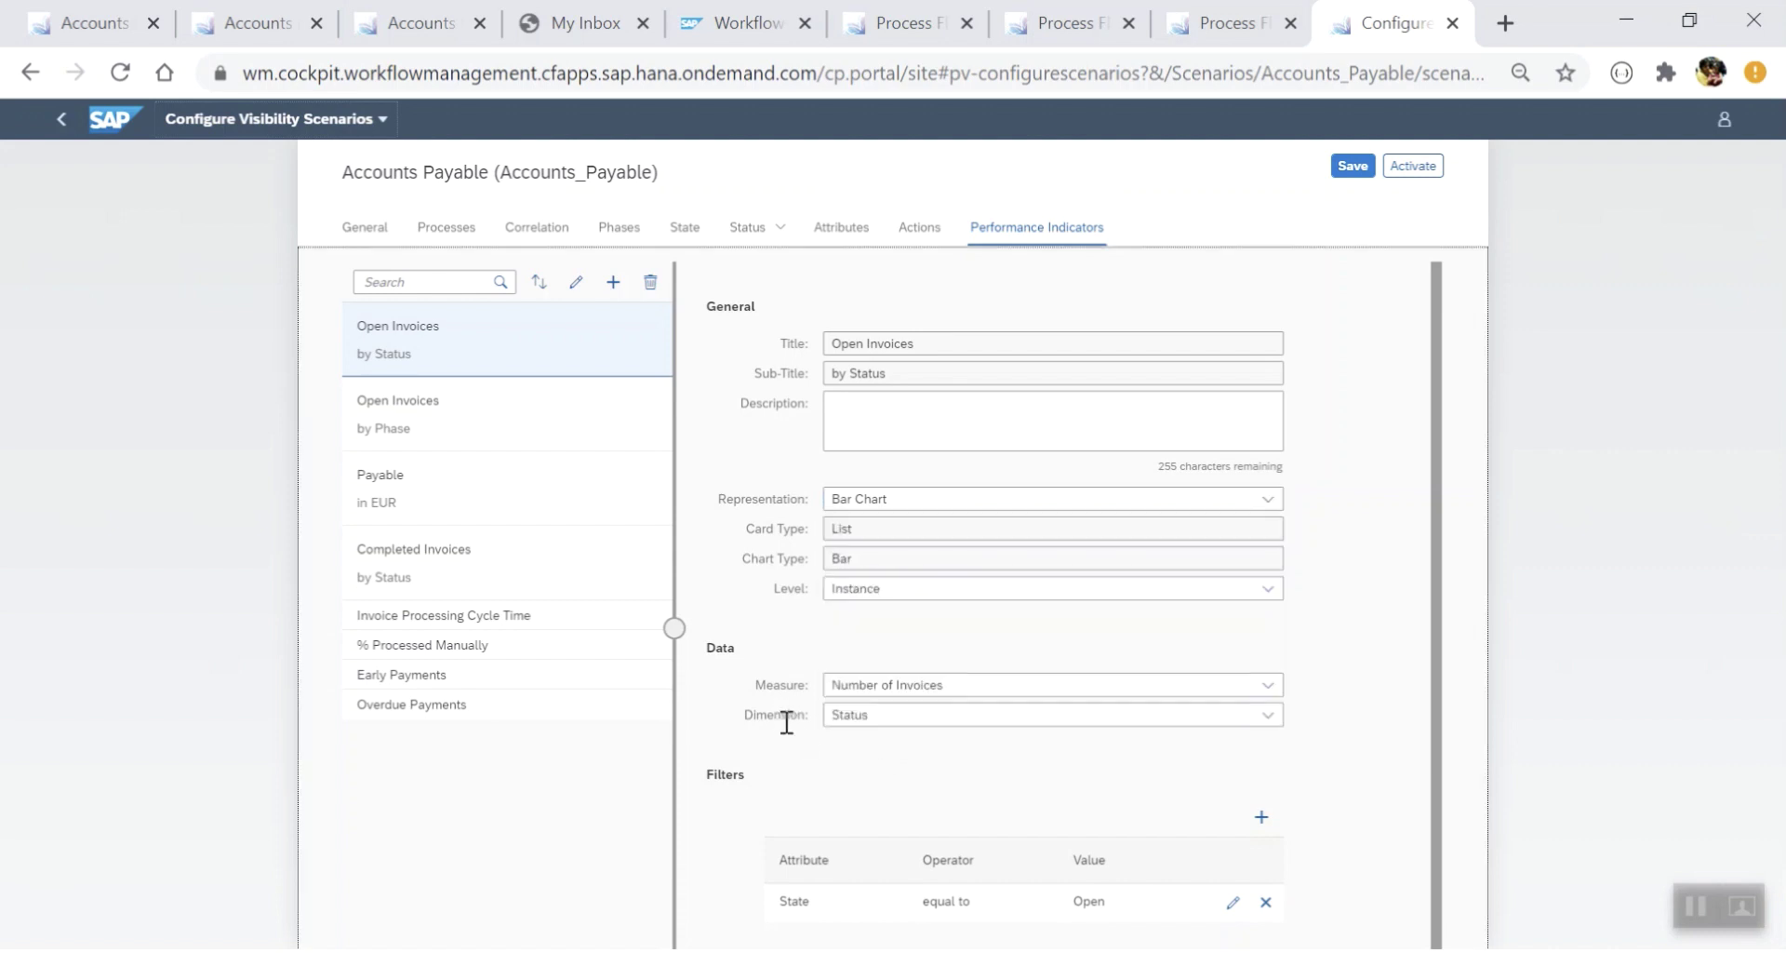